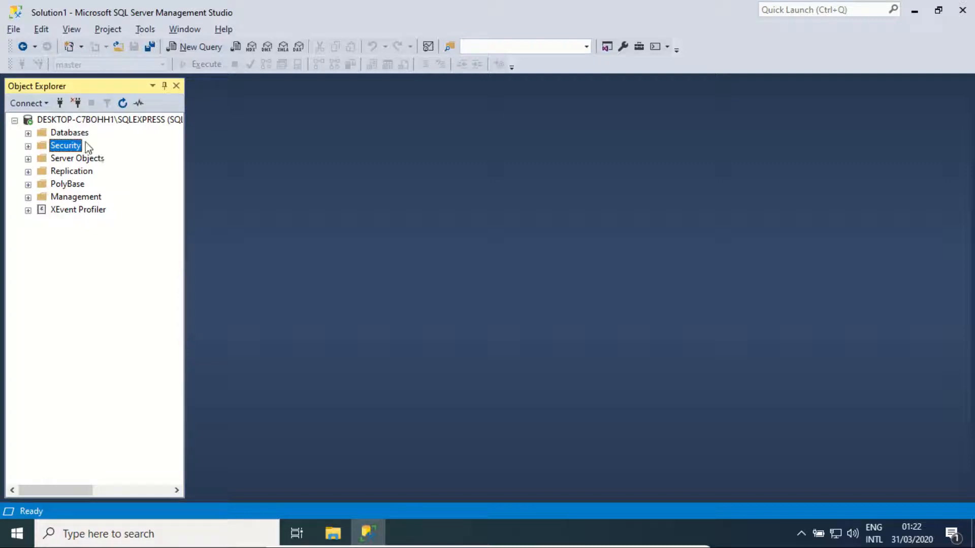
Expand the AULAKEYE database in the Databases folder and show the contents of its Security folder.
click(28, 133)
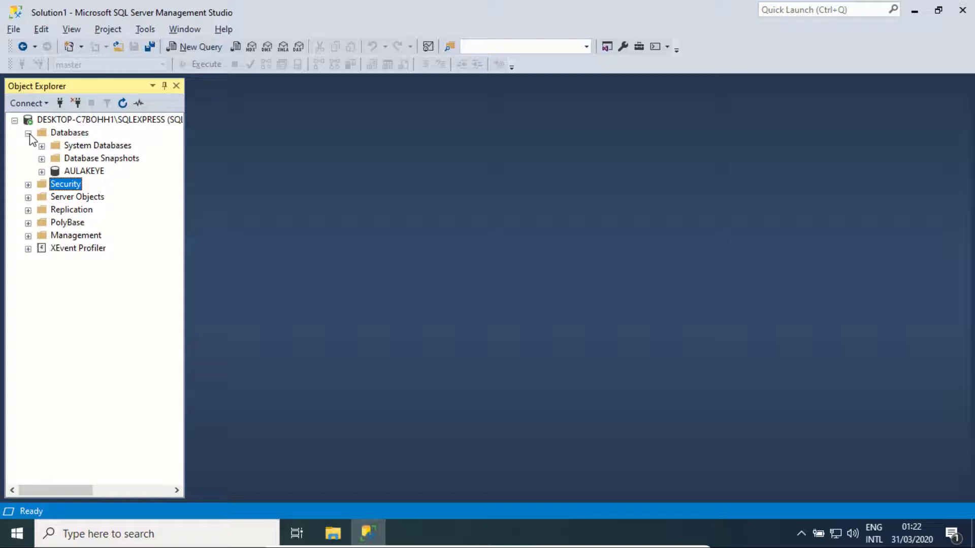
click(84, 172)
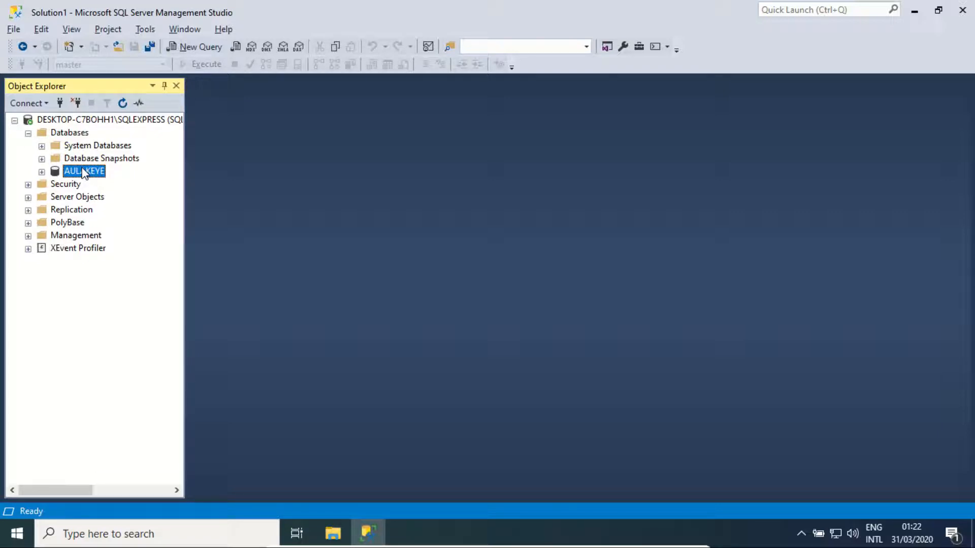
click(41, 172)
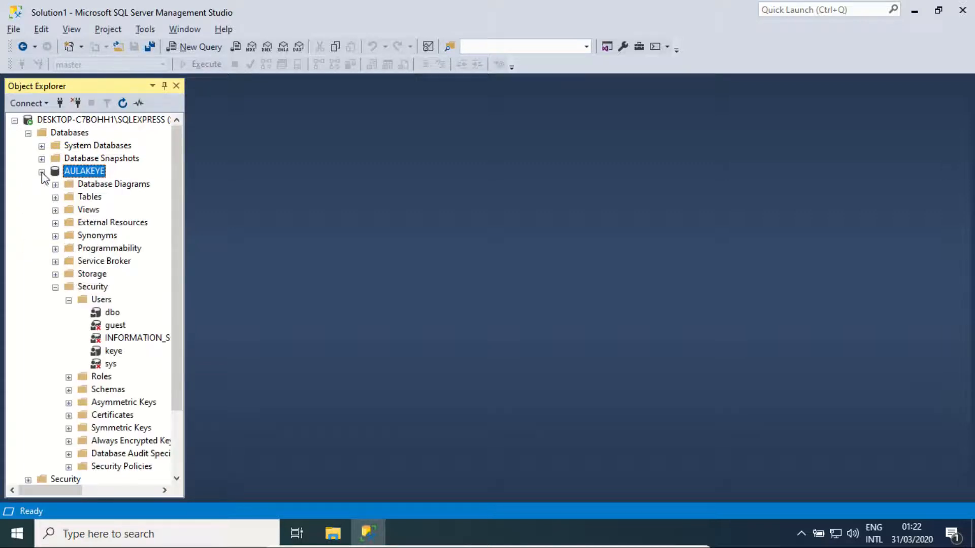
click(55, 288)
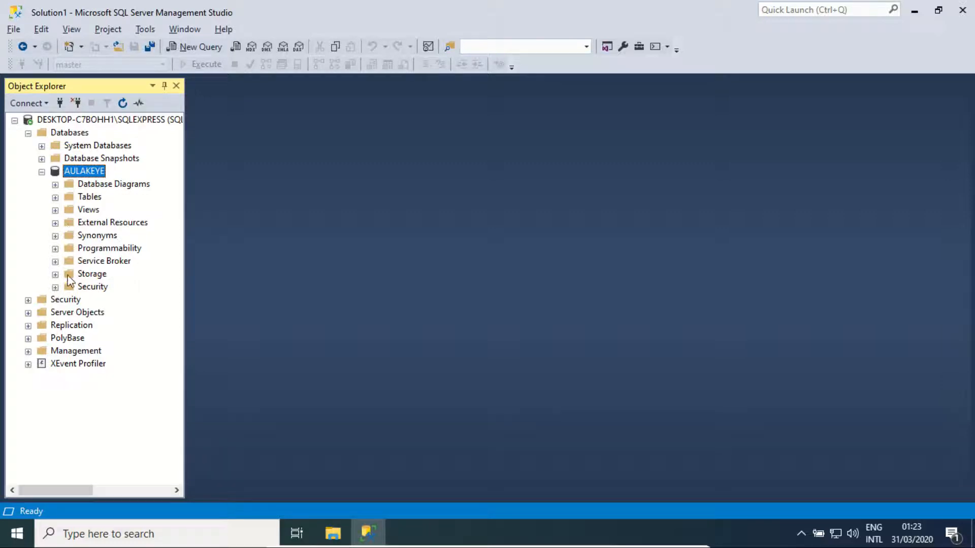
click(55, 288)
scroll(59, 294, down, 1)
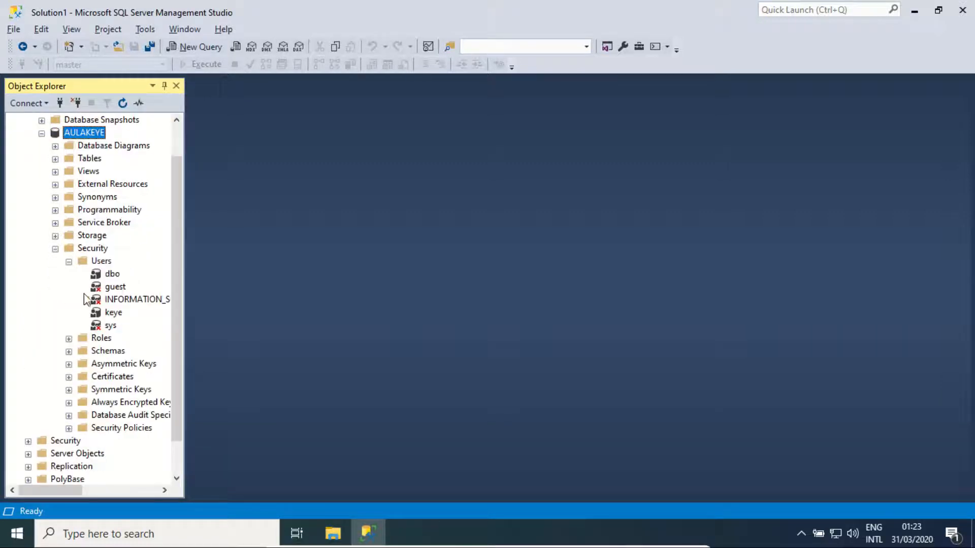
Collapse the Users folder in AULAKEYE's Security and expand Roles down to the list of Database Roles.
click(69, 261)
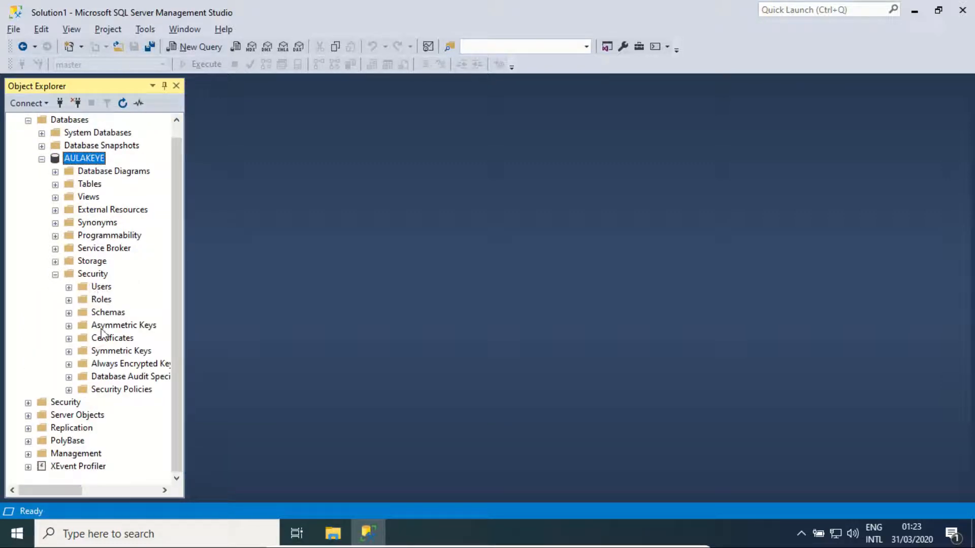
click(69, 300)
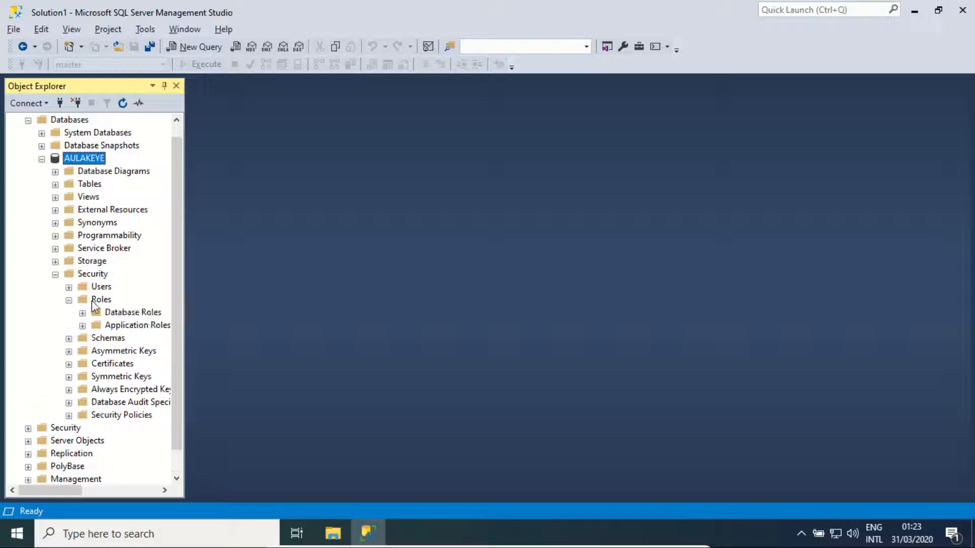
click(96, 300)
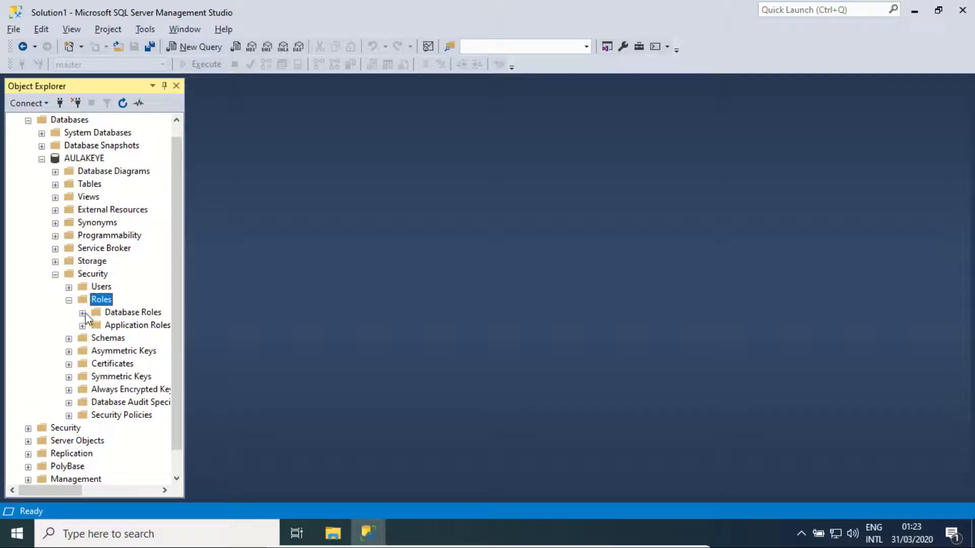
scroll(82, 370, down, 1)
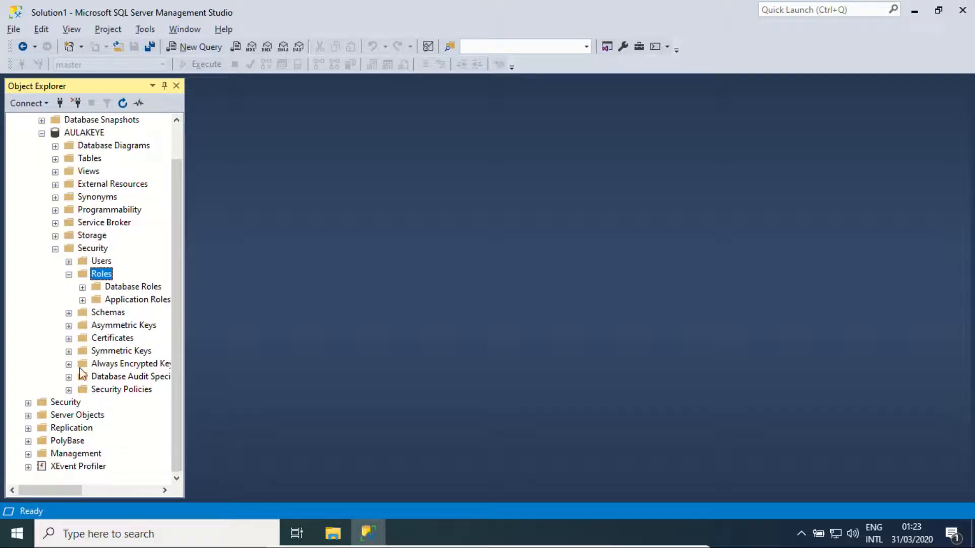
click(83, 288)
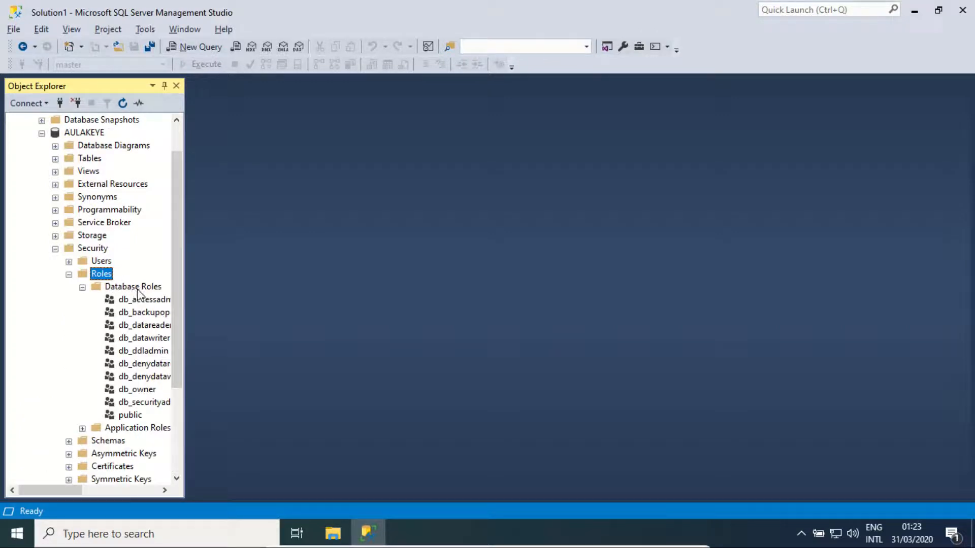
Examine the Application Roles folder and the built-in database roles db_datareader, db_datawriter and db_ddladmin.
click(82, 428)
click(131, 429)
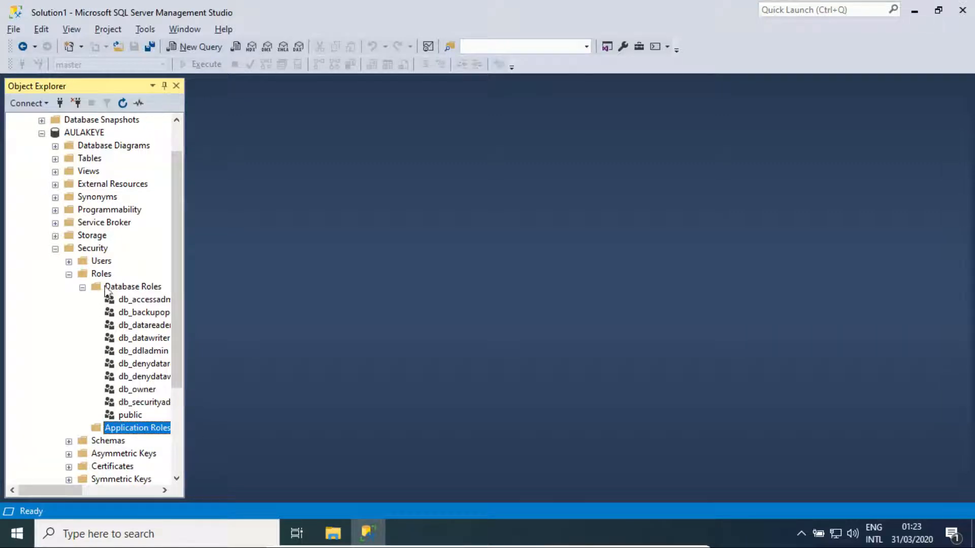
click(133, 287)
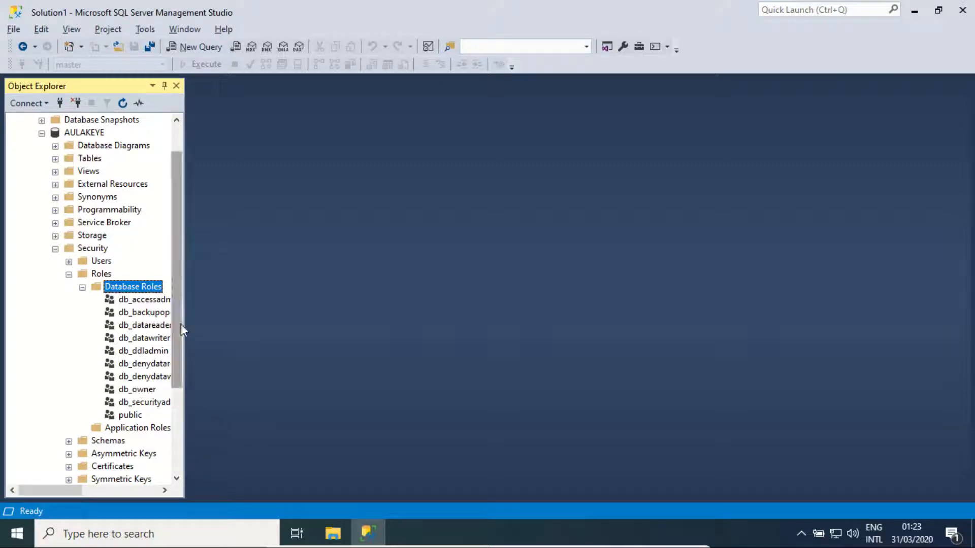
drag(65, 491, 84, 493)
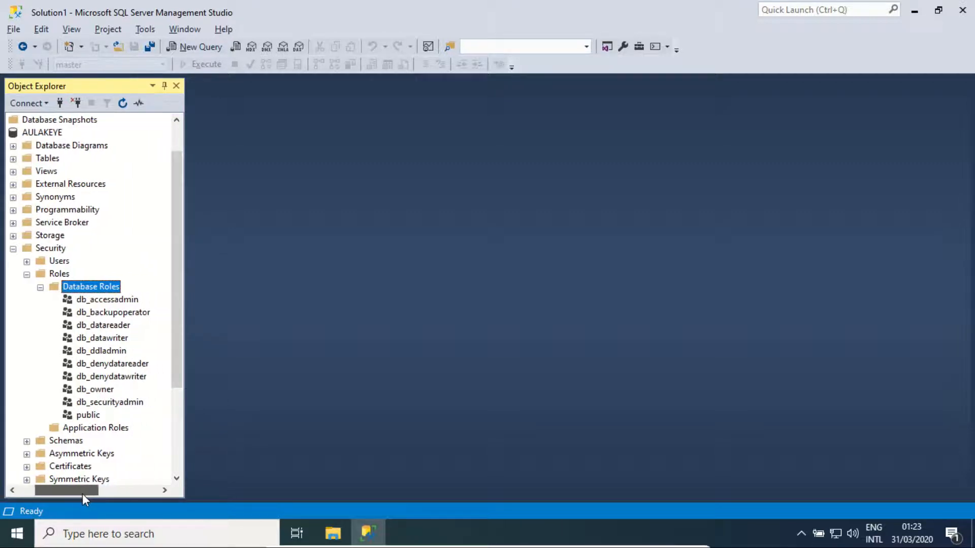
click(118, 326)
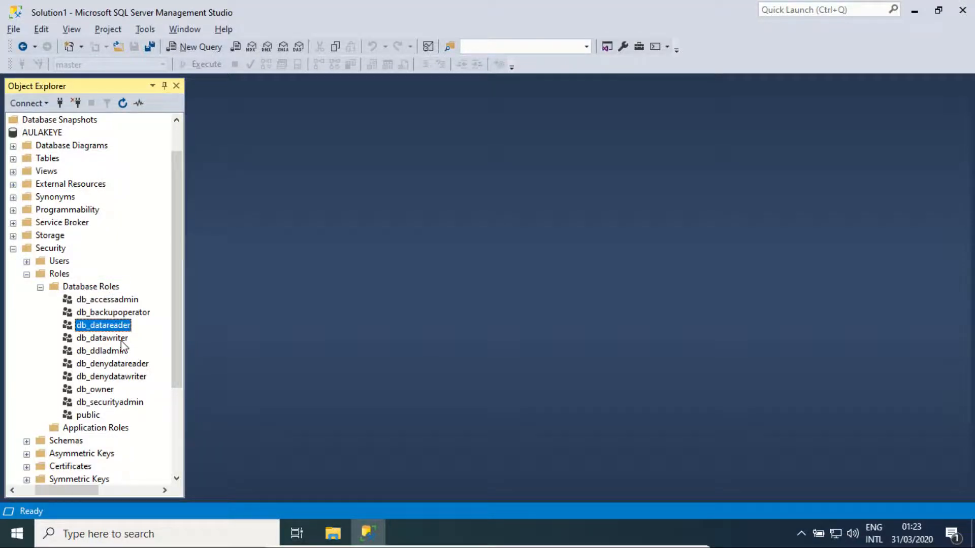
click(121, 341)
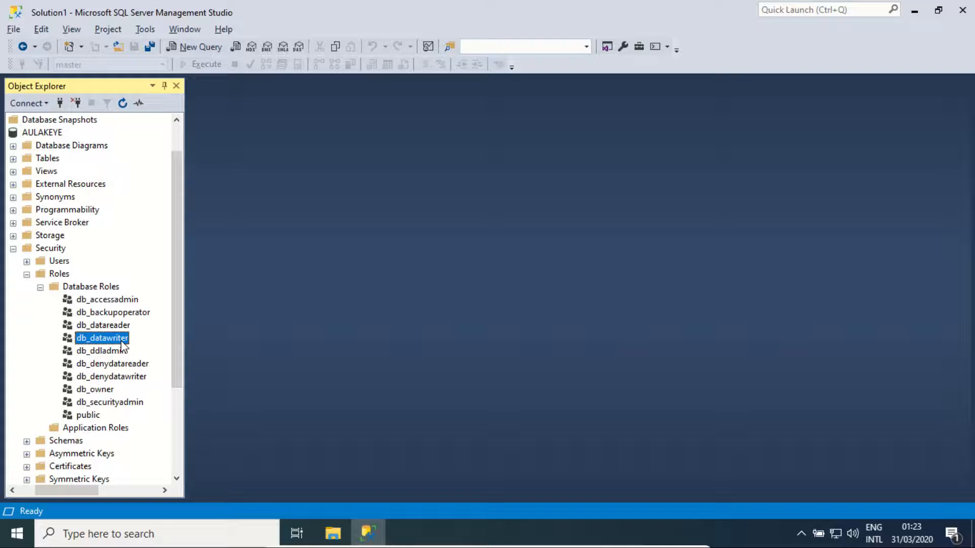
click(121, 353)
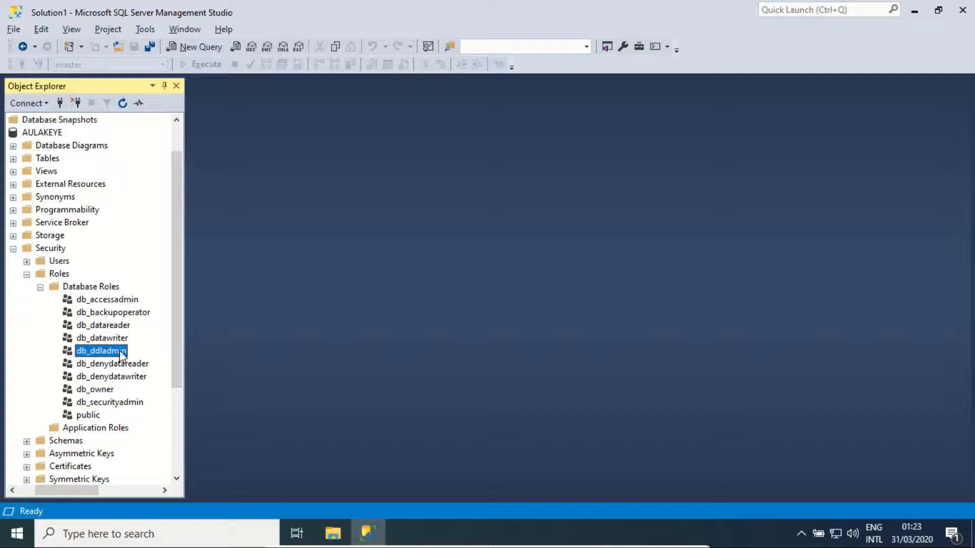
Start a new database role in AULAKEYE and name it db_executor.
right_click(99, 286)
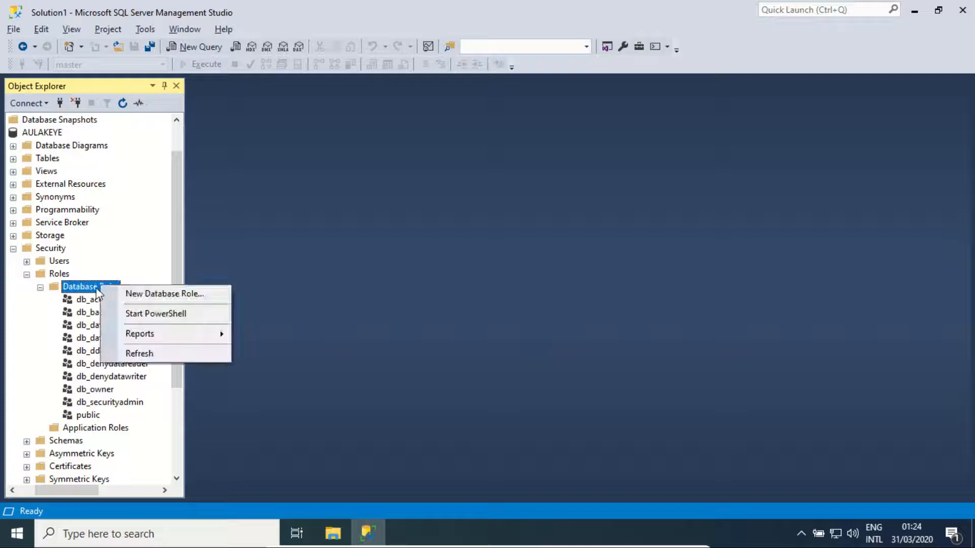
click(199, 296)
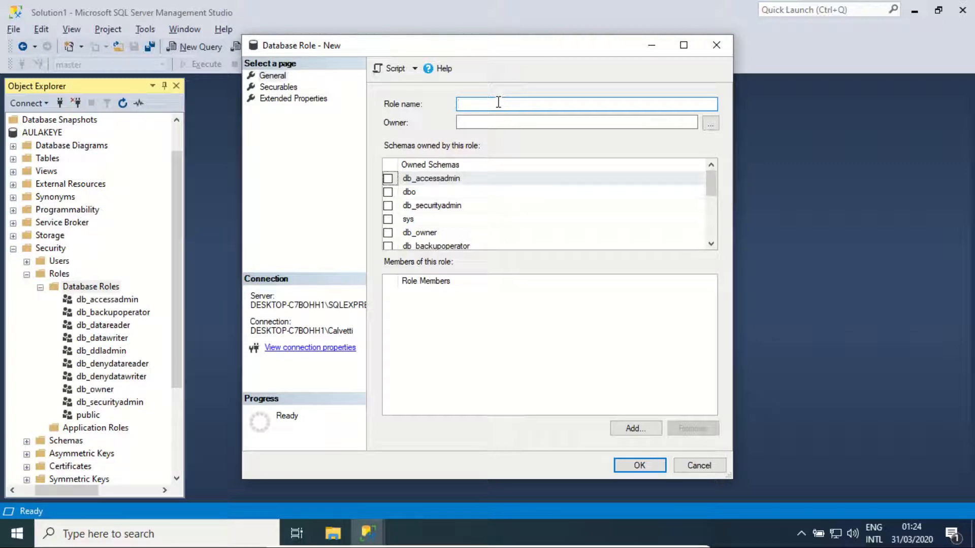
text(db_)
scroll(457, 214, down, 3)
scroll(430, 231, down, 1)
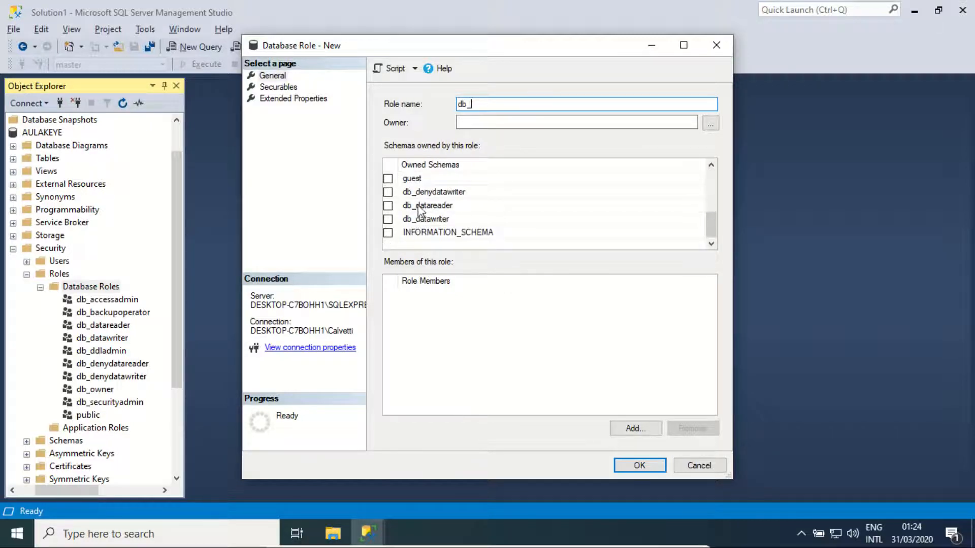
text(executor)
Set the owner of the new role to the dbo user, chosen from the browsable users and roles.
click(666, 122)
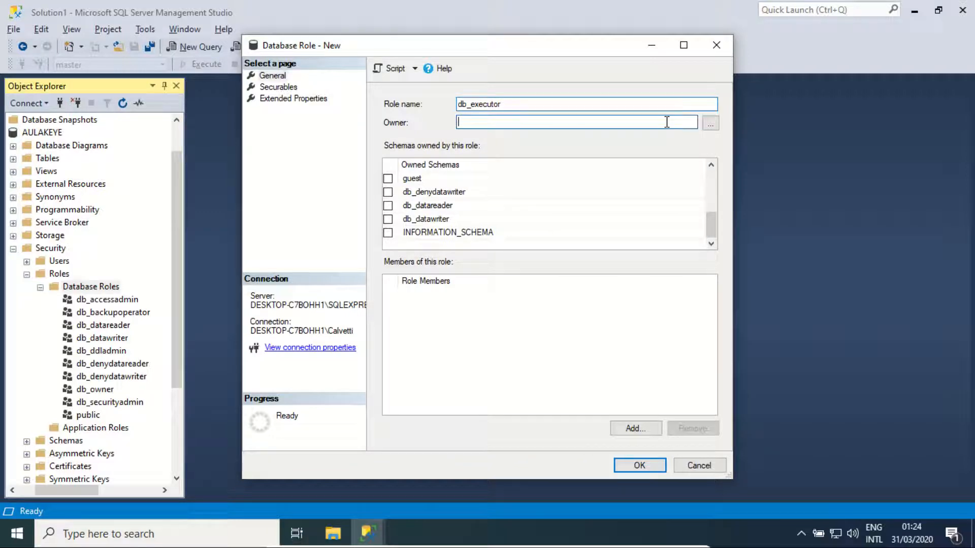
click(710, 124)
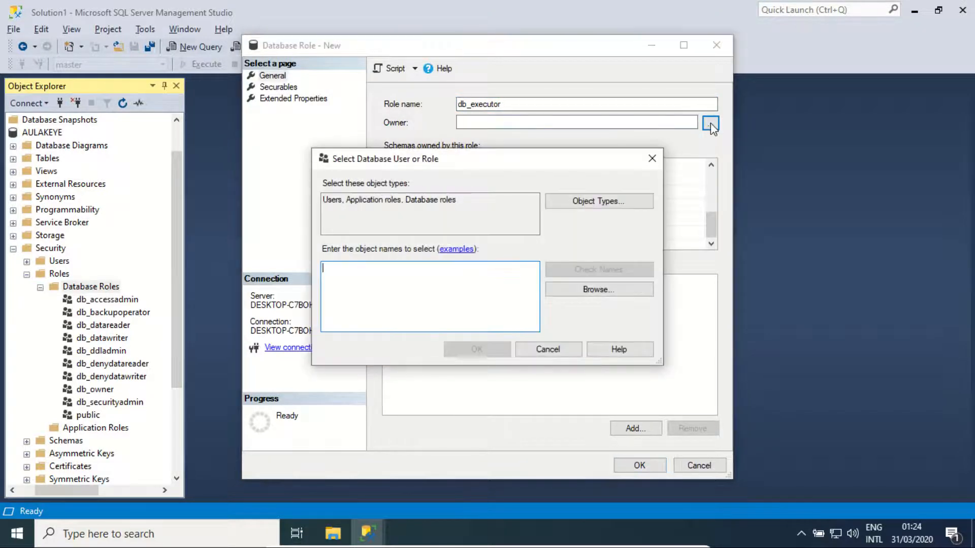
click(618, 289)
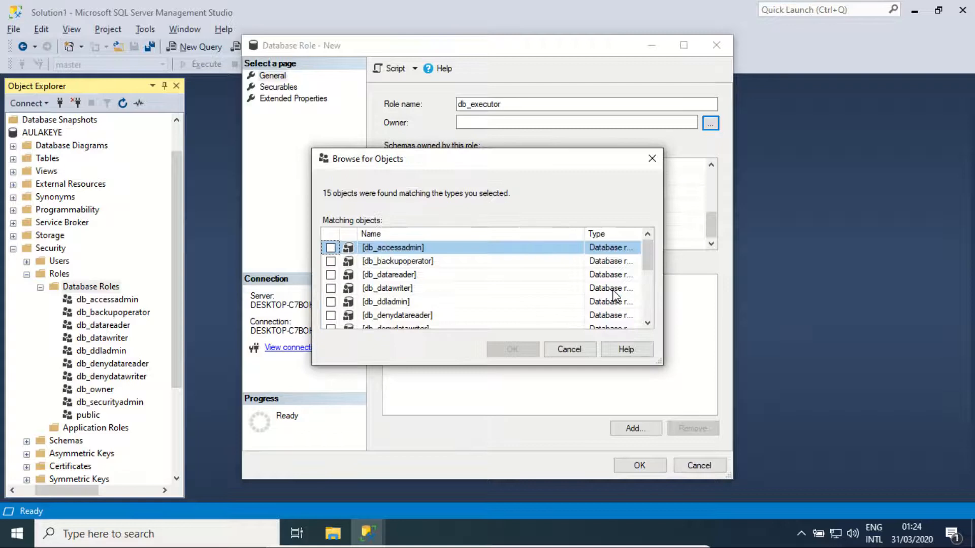
scroll(446, 274, down, 3)
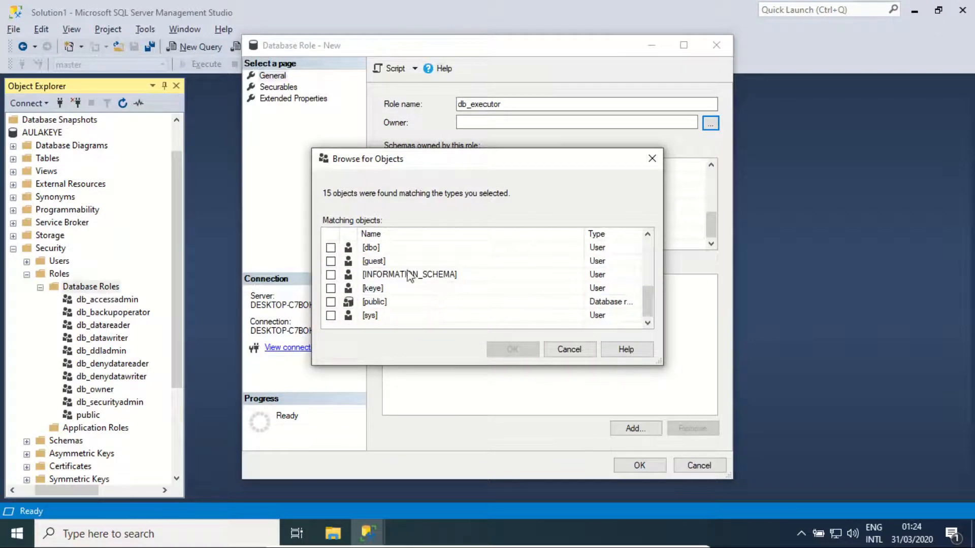
scroll(410, 277, up, 1)
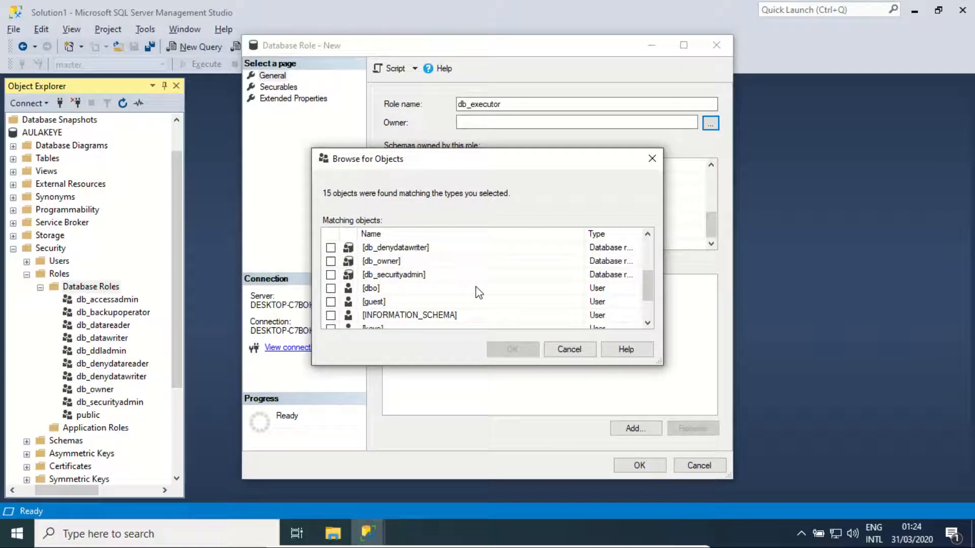
scroll(477, 290, down, 1)
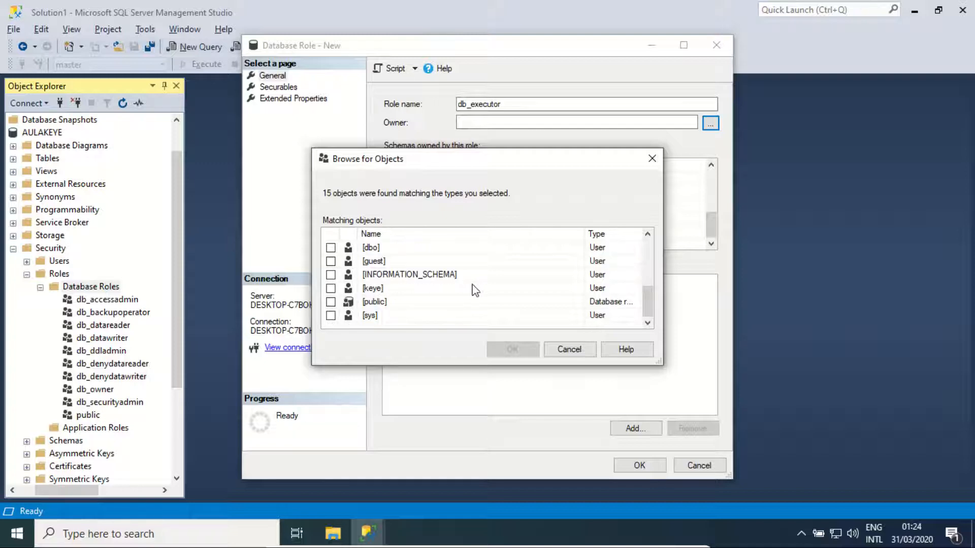
click(421, 291)
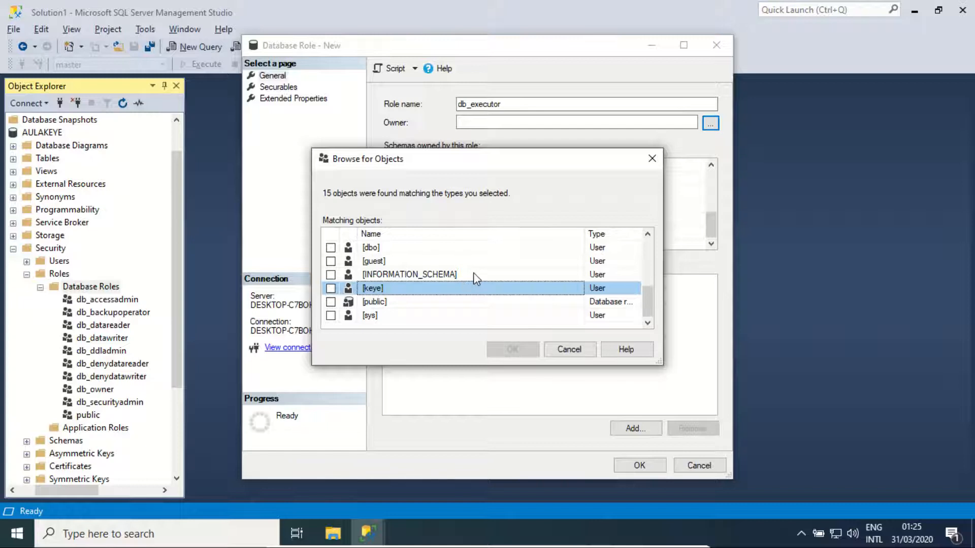
click(471, 249)
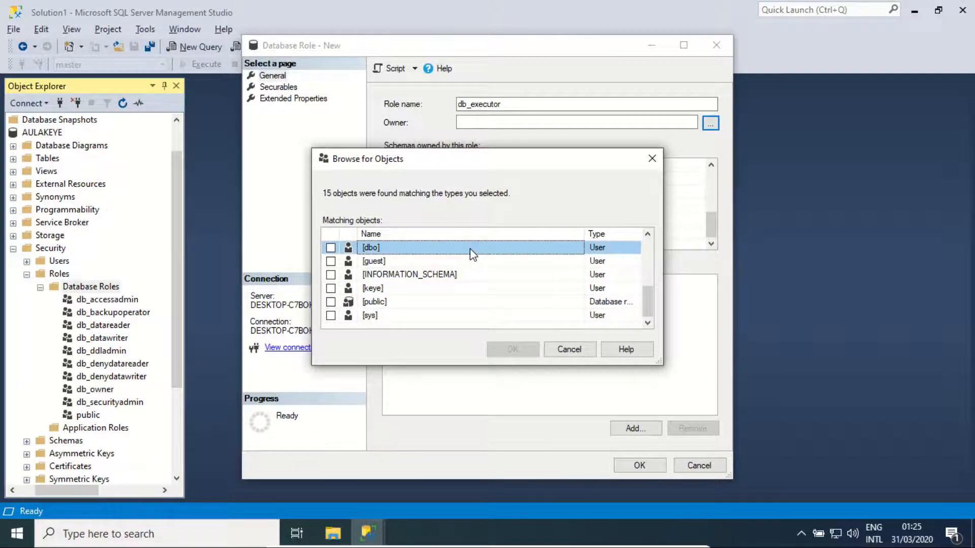
click(330, 248)
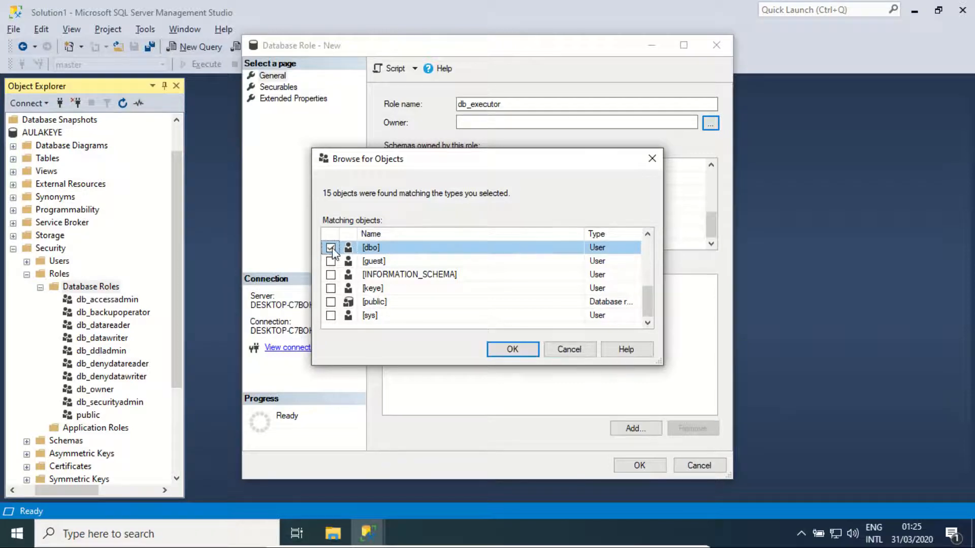
click(512, 349)
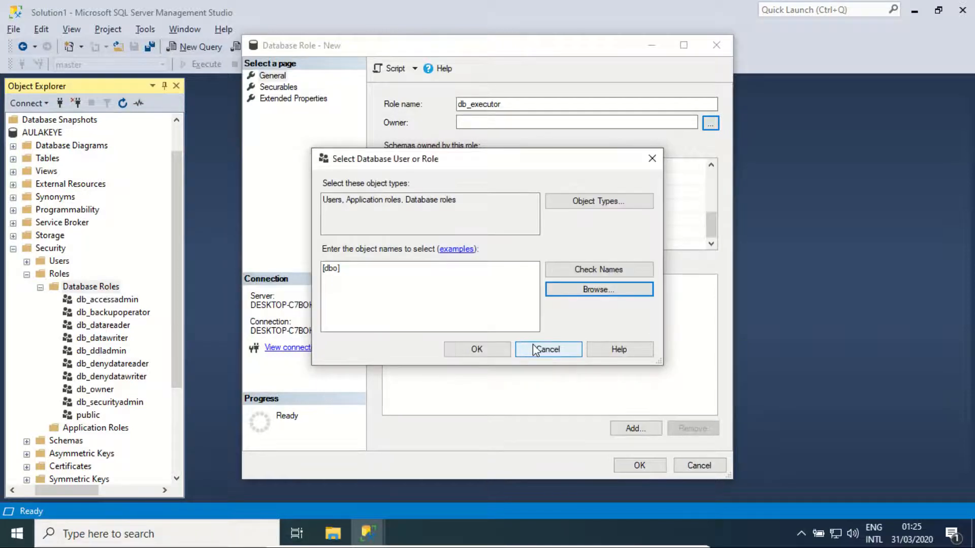
click(489, 350)
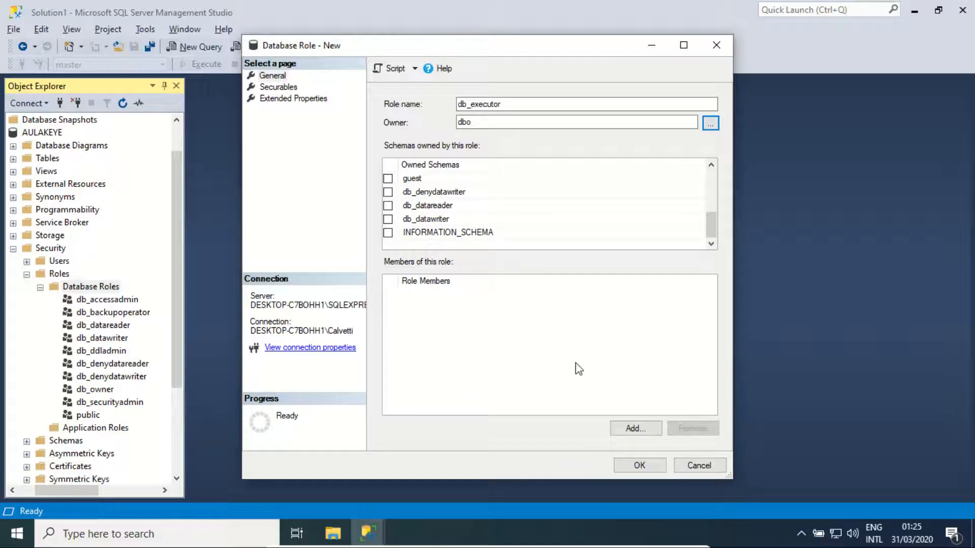
Add the database user keye as a member of the db_executor role.
click(654, 434)
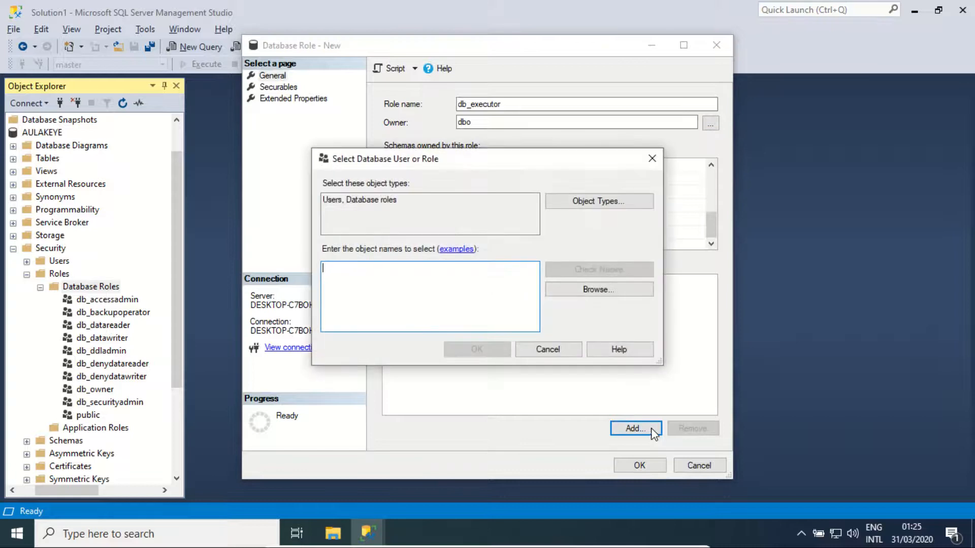
click(595, 294)
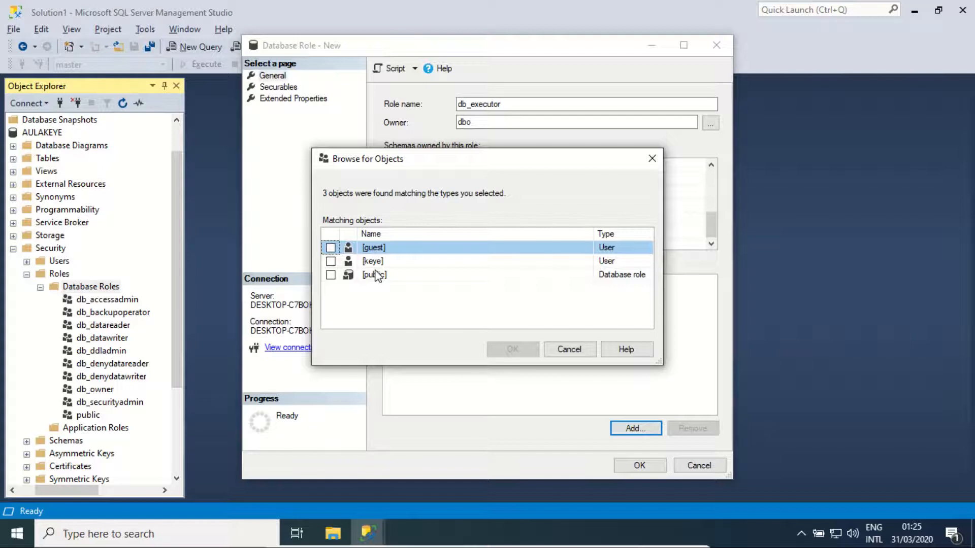
click(331, 262)
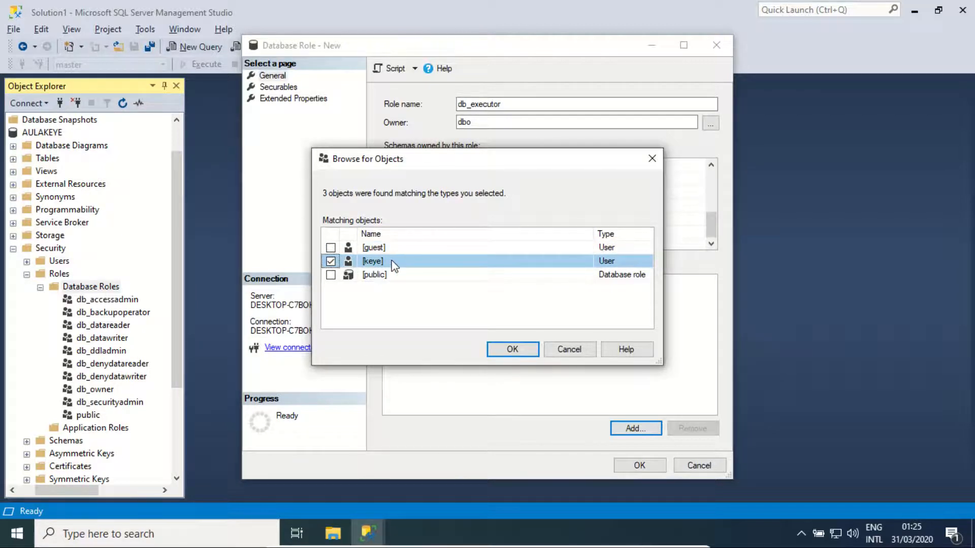
click(528, 353)
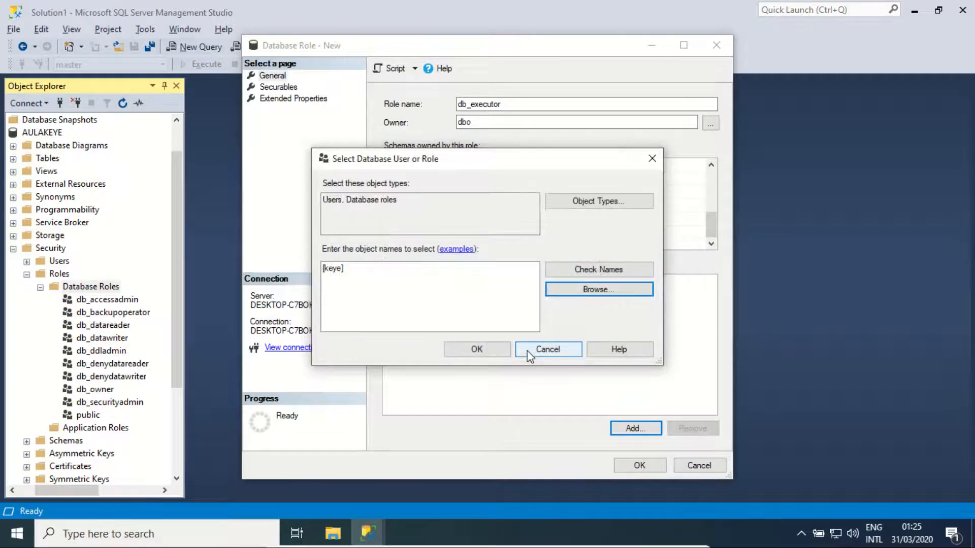
click(495, 348)
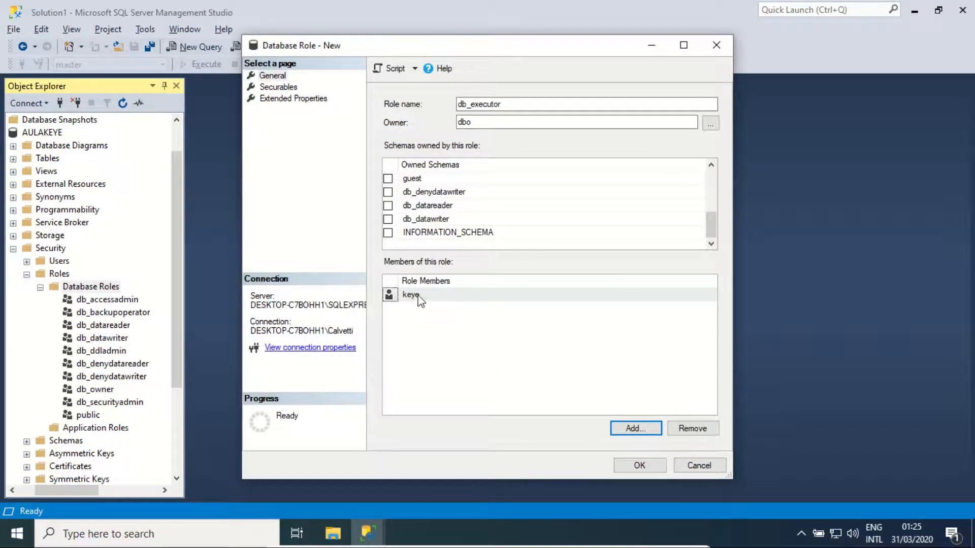
Review the new role's name and member, its securables and its extended properties before creating it.
double_click(505, 104)
click(427, 311)
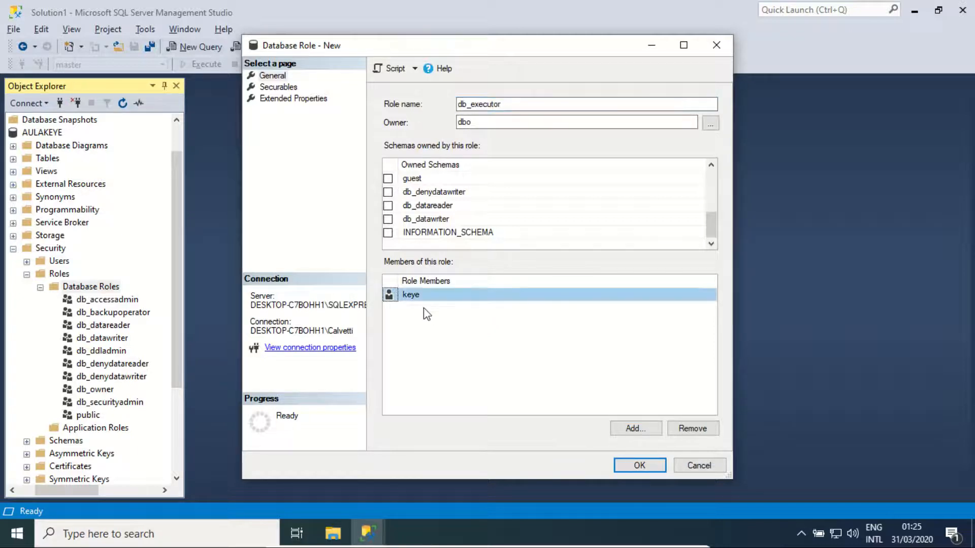
click(290, 88)
click(310, 100)
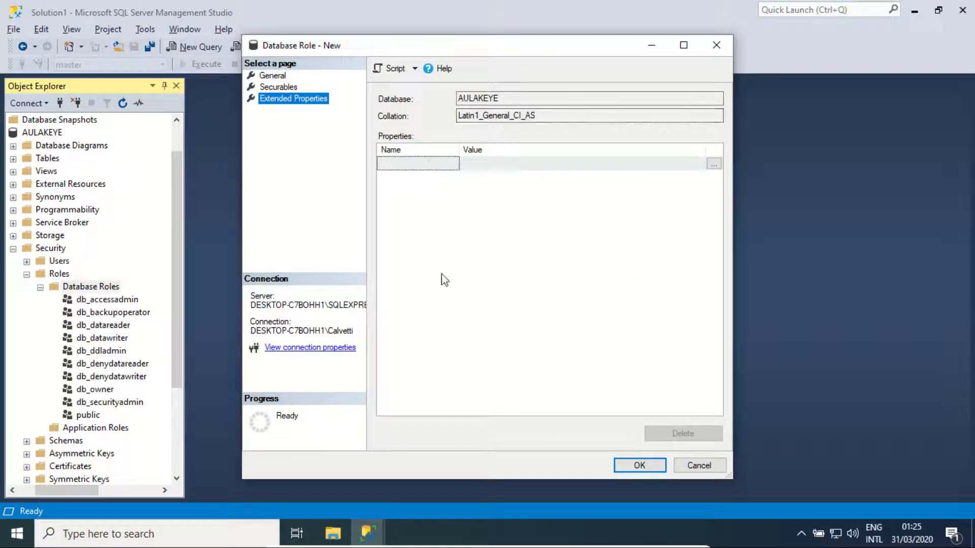
click(274, 77)
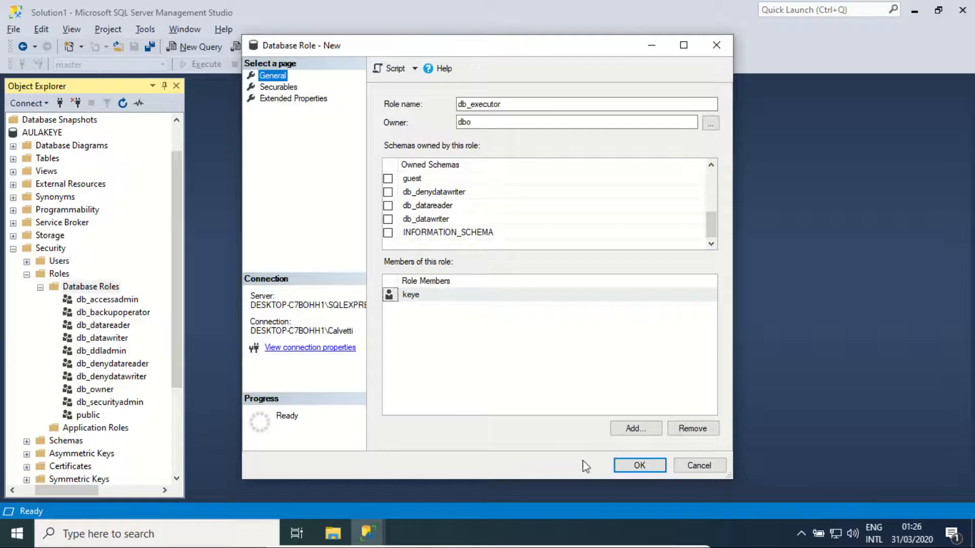
Script the db_executor role creation to a new query window and dismiss the new role dialog without creating the role there.
click(629, 472)
click(415, 68)
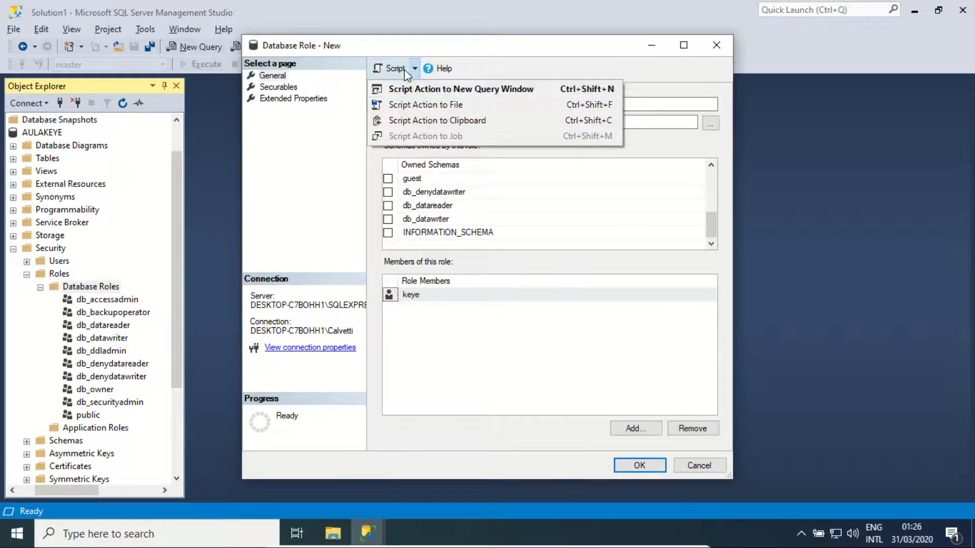
click(479, 91)
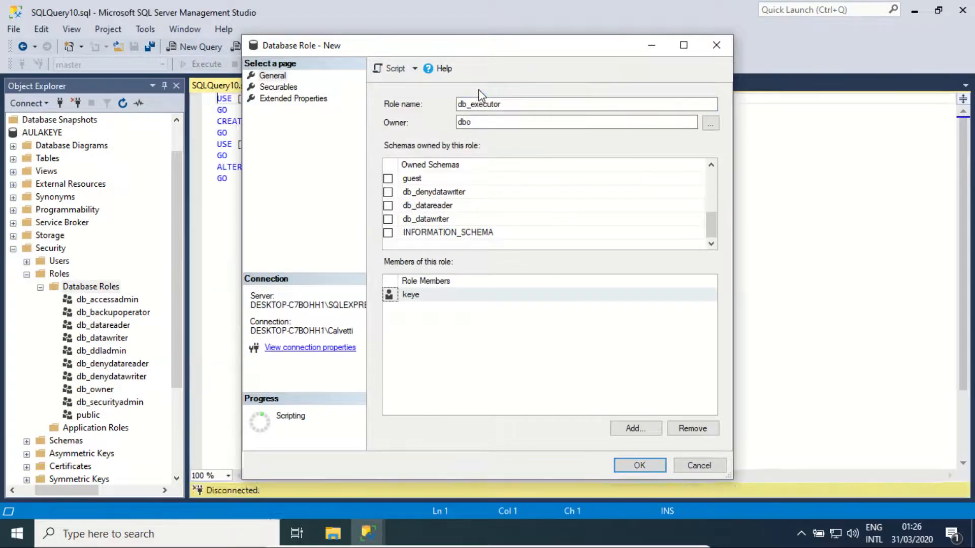
click(714, 465)
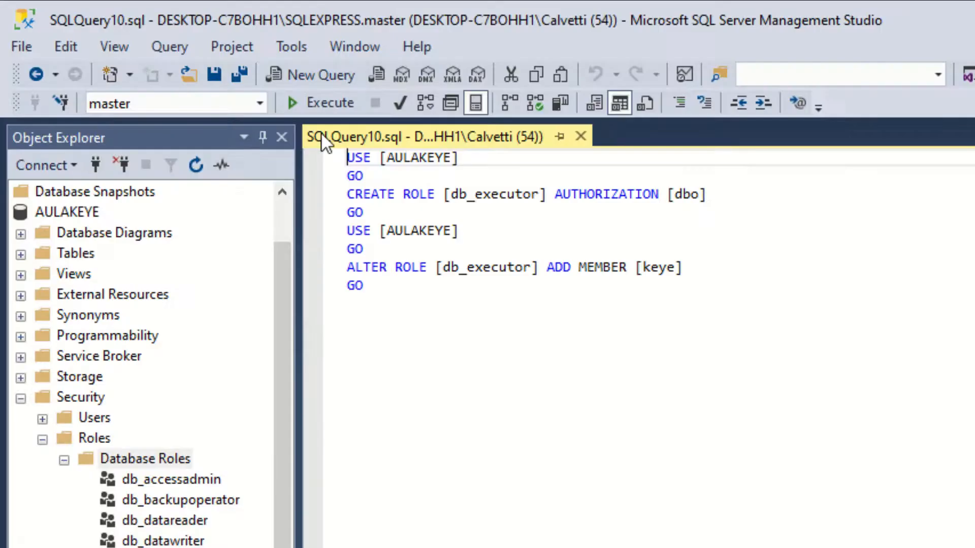
Examine the generated script's CREATE ROLE statement with its dbo authorization and the ALTER ROLE statement that adds the member keye.
drag(347, 194, 545, 194)
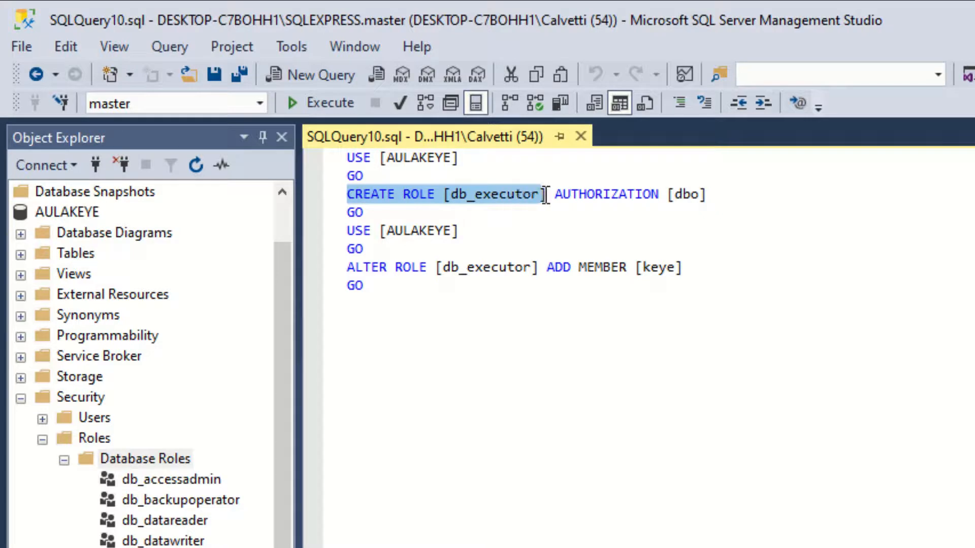
drag(611, 194, 707, 194)
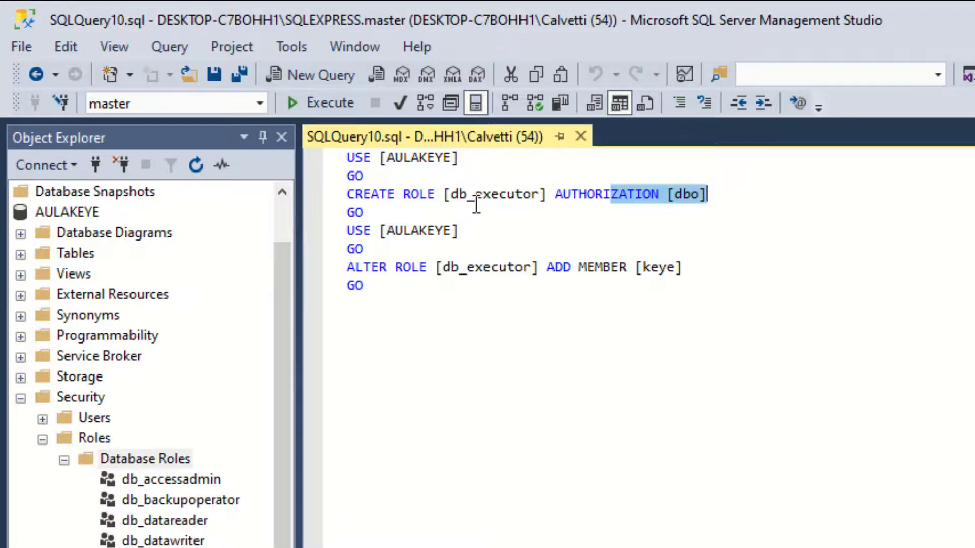
click(702, 195)
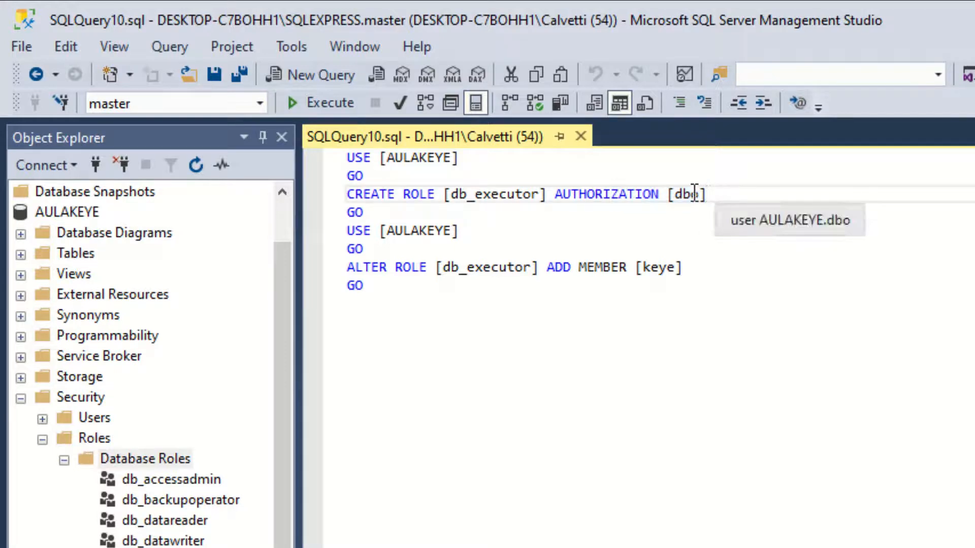
drag(350, 269, 533, 270)
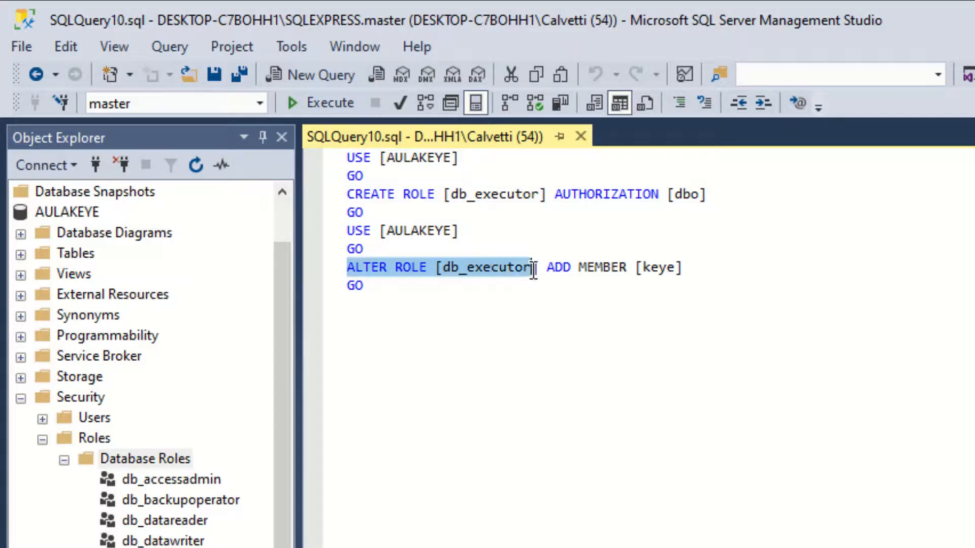
drag(547, 269, 721, 272)
click(722, 273)
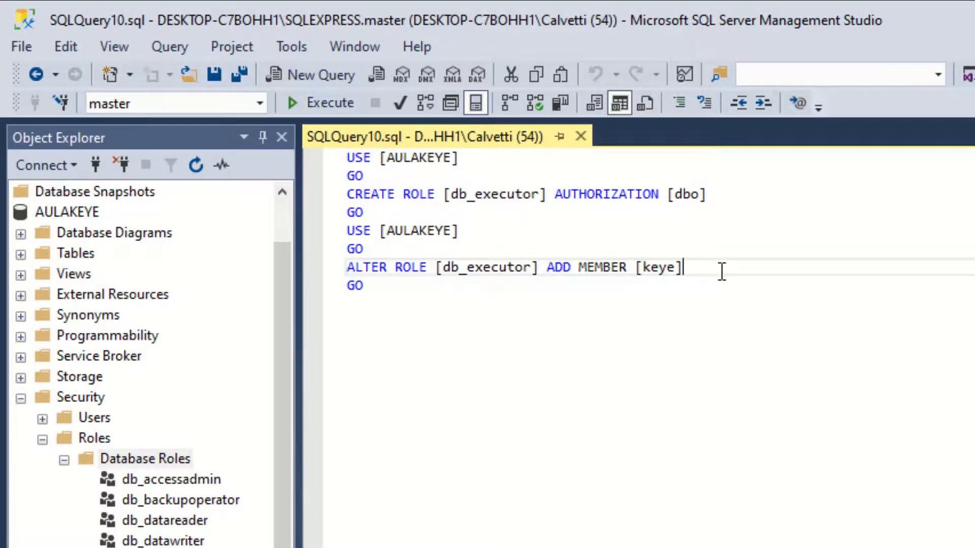
double_click(657, 265)
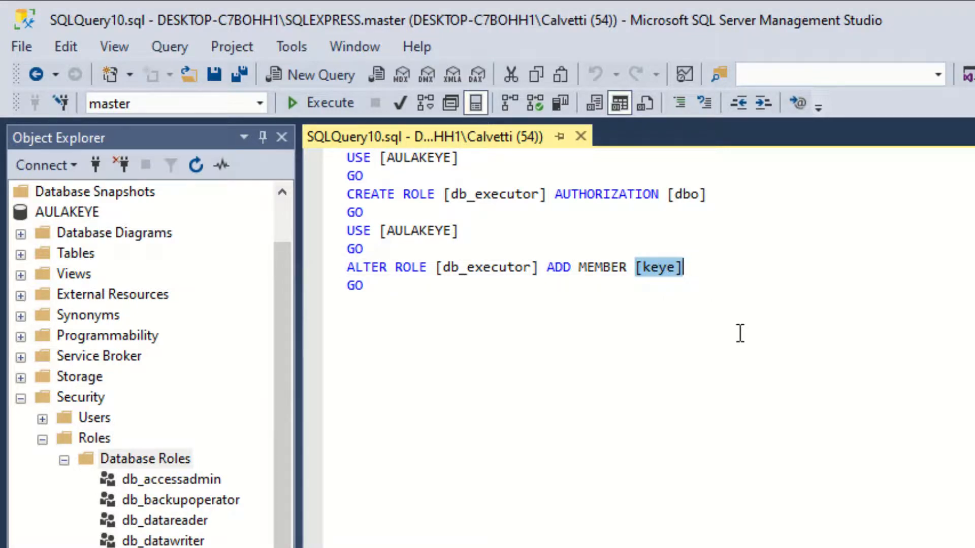
click(601, 358)
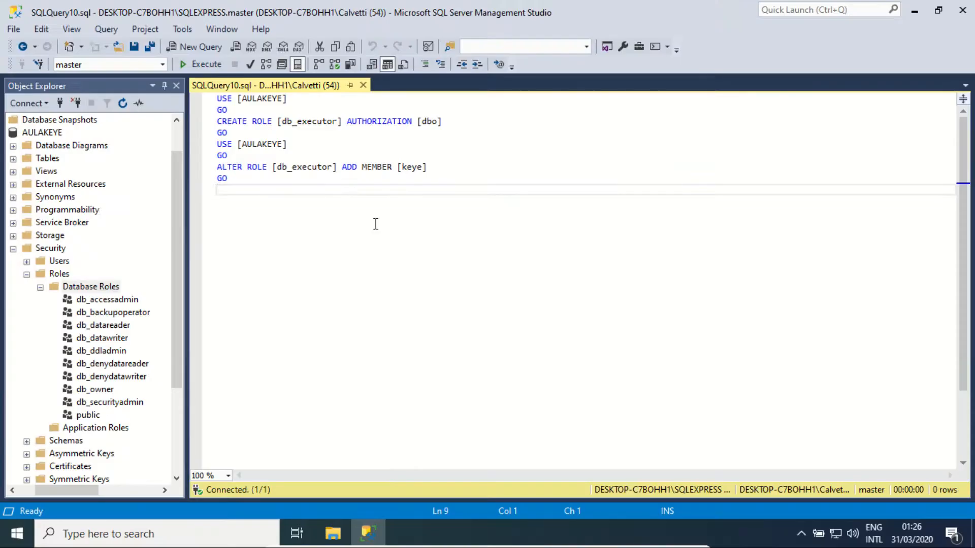
Execute the entire generated script to create db_executor and add its member, and check the execution message.
key(ctrl+a)
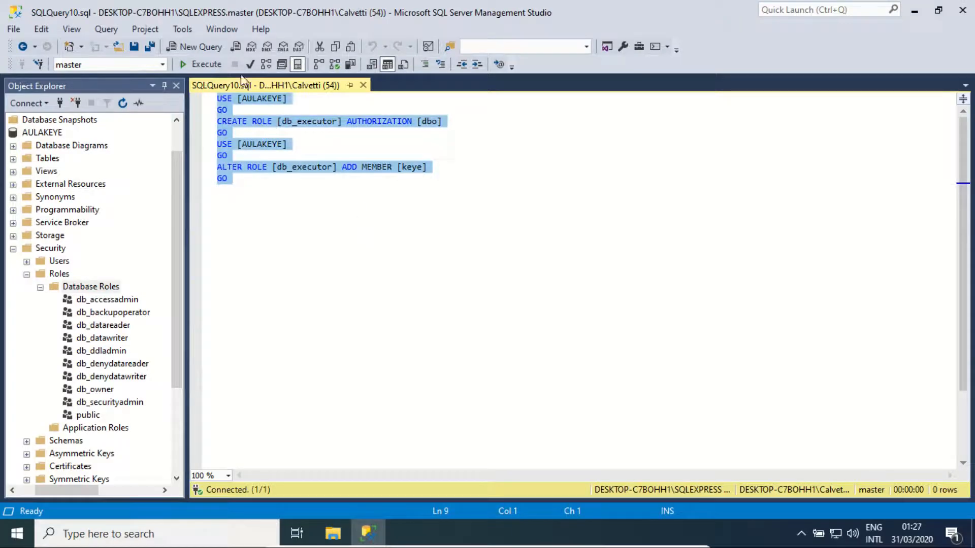
click(218, 65)
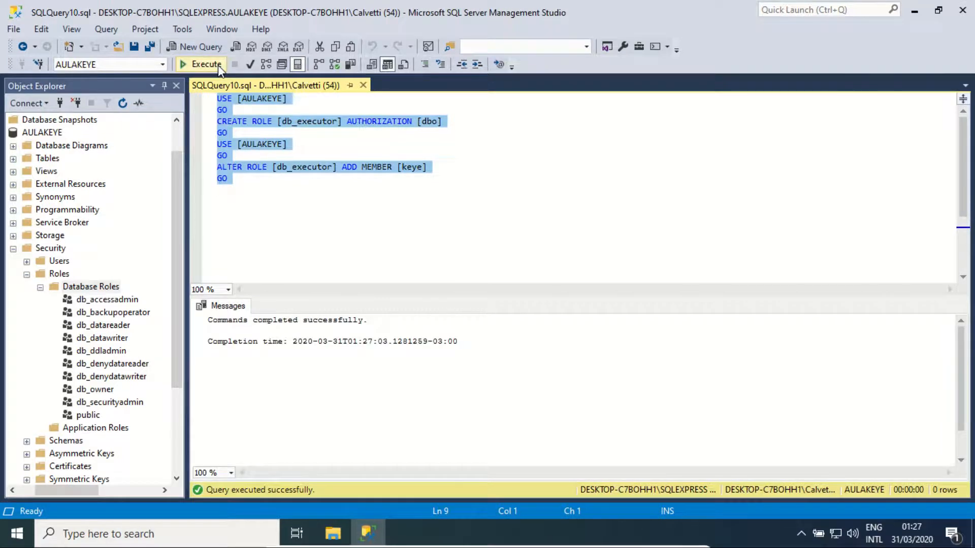
drag(375, 320, 199, 325)
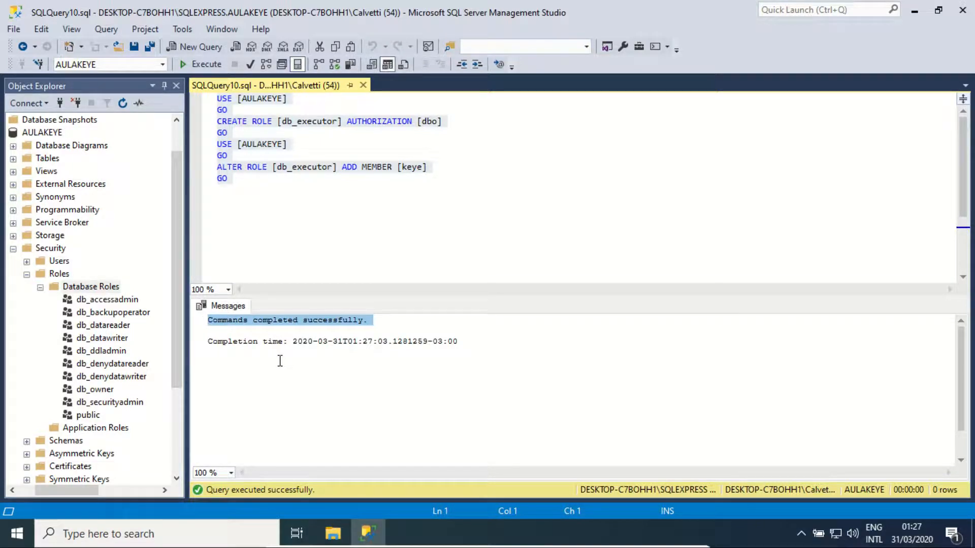
Refresh the Database Roles folder of AULAKEYE and select the db_executor role.
click(108, 287)
right_click(107, 288)
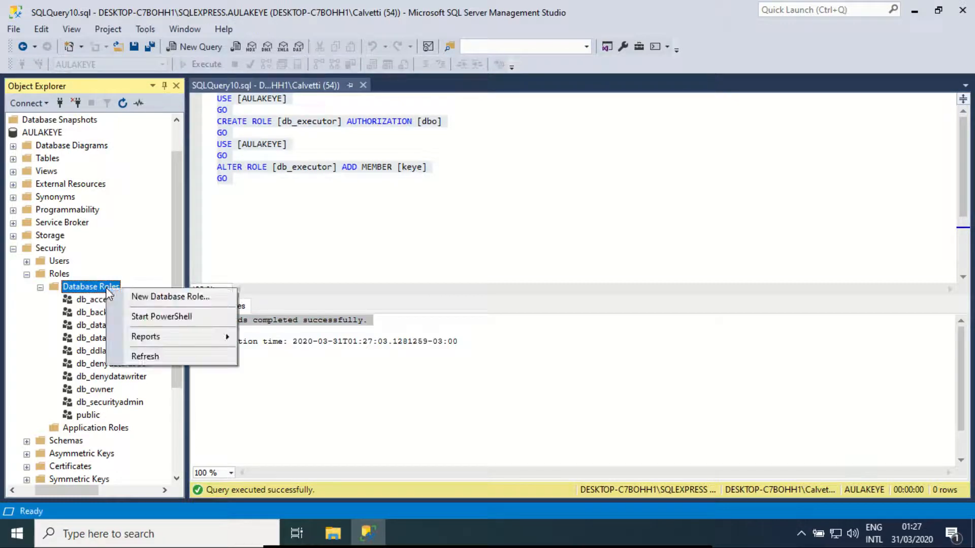
click(157, 357)
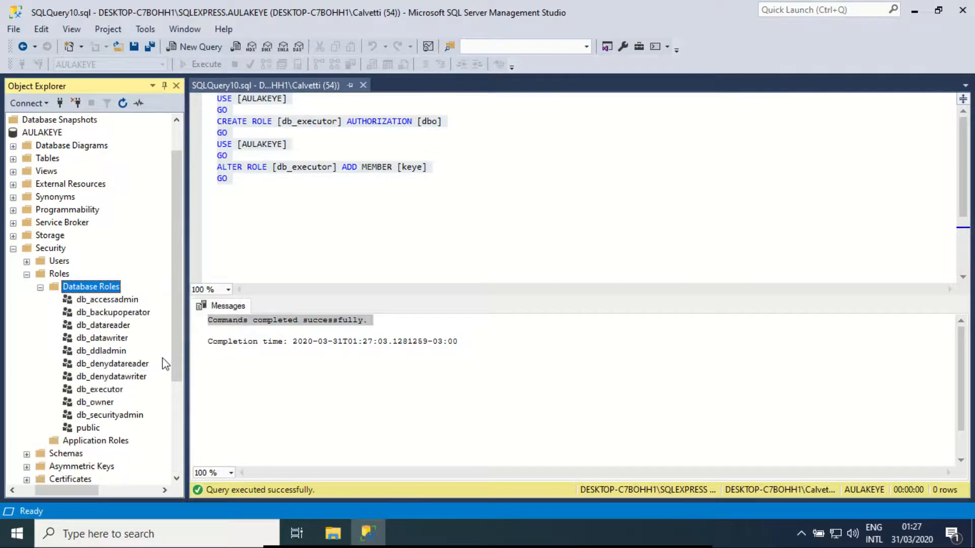
click(104, 390)
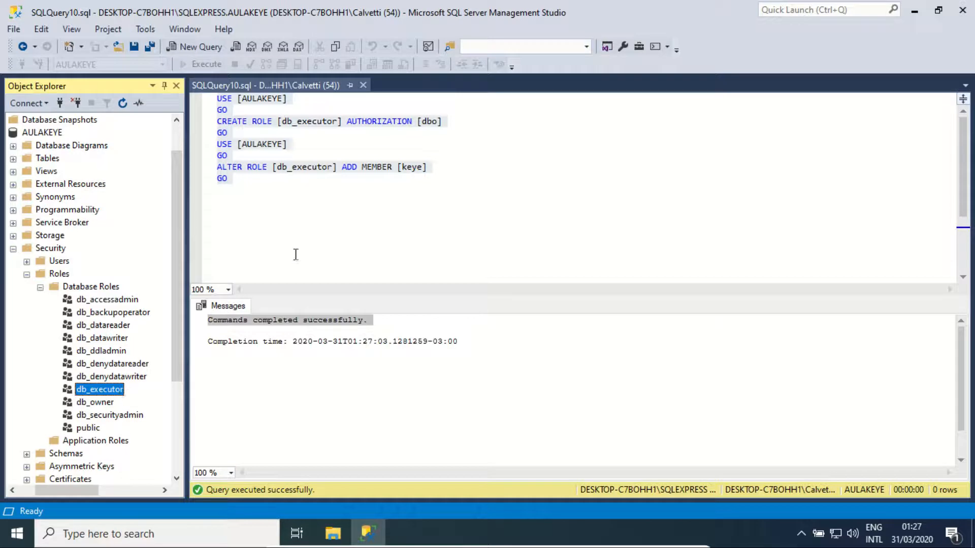
Add the statement "grant execute to db_executor" followed by GO below the existing script.
click(312, 234)
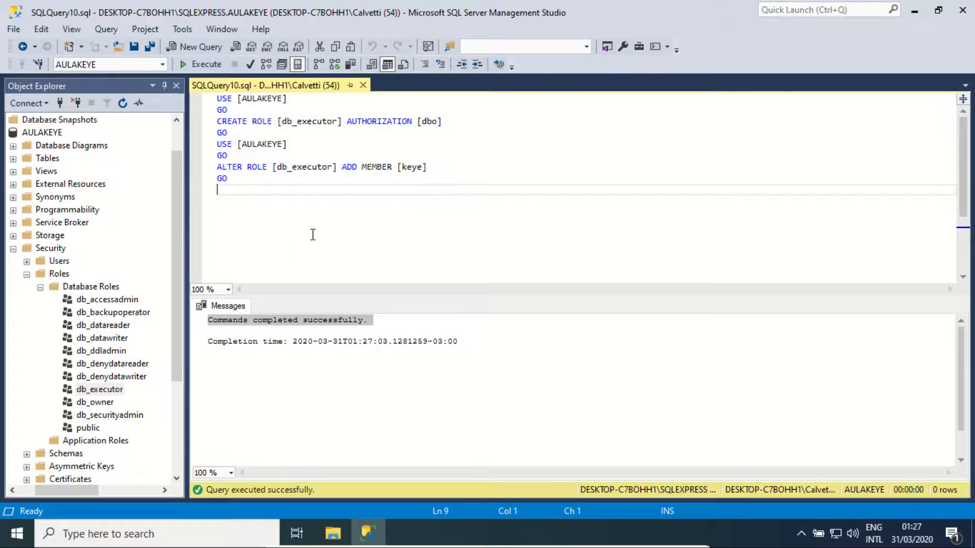
key(Return)
key(Return)
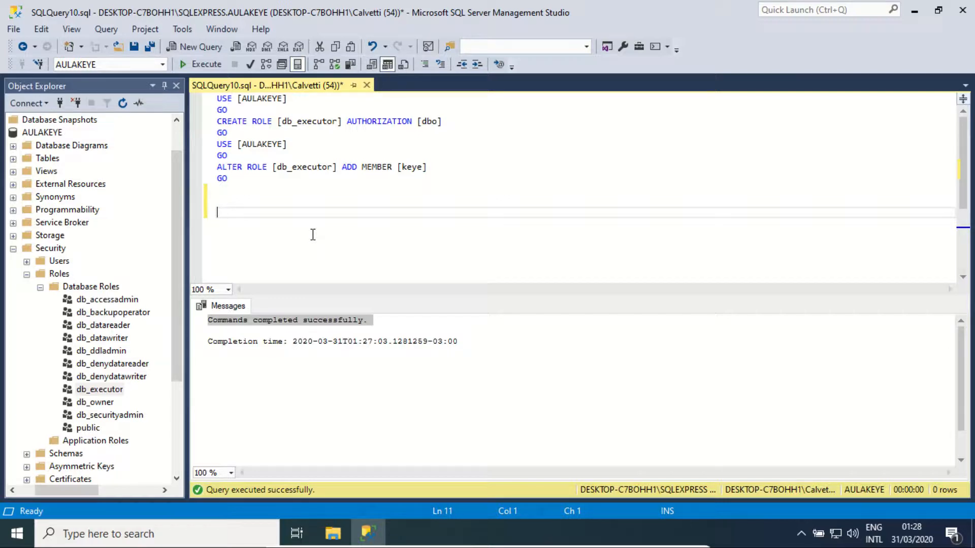
text(grant execute)
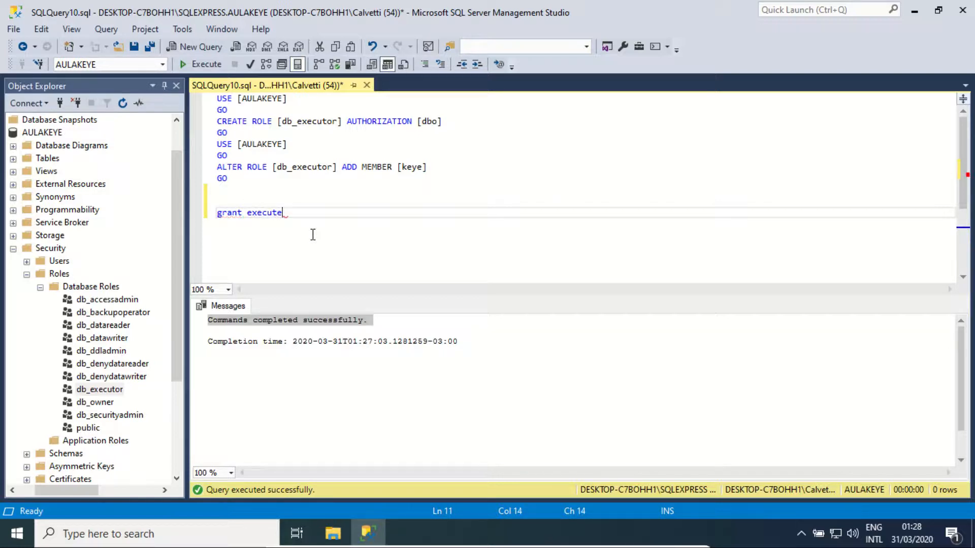
text( to db_executor)
key(Return)
text(GO)
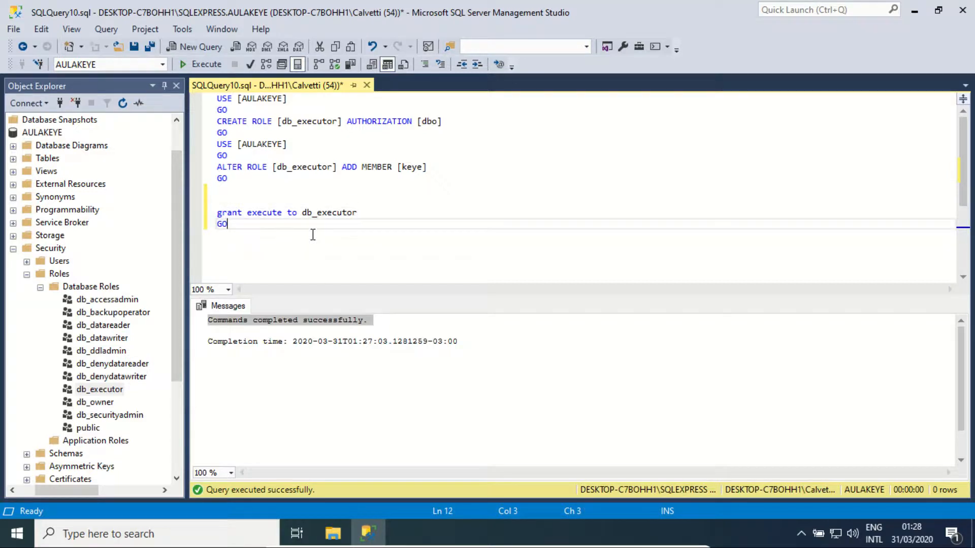
Execute only the grant execute statement with its GO and check the execution message.
key(shift+Up)
key(shift+Up)
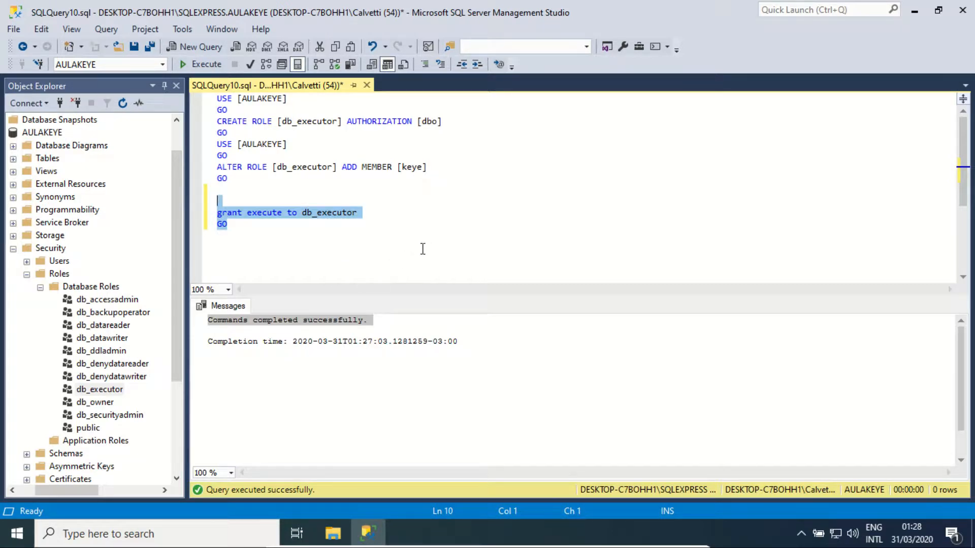
scroll(422, 248, up, 2)
scroll(492, 255, up, 3)
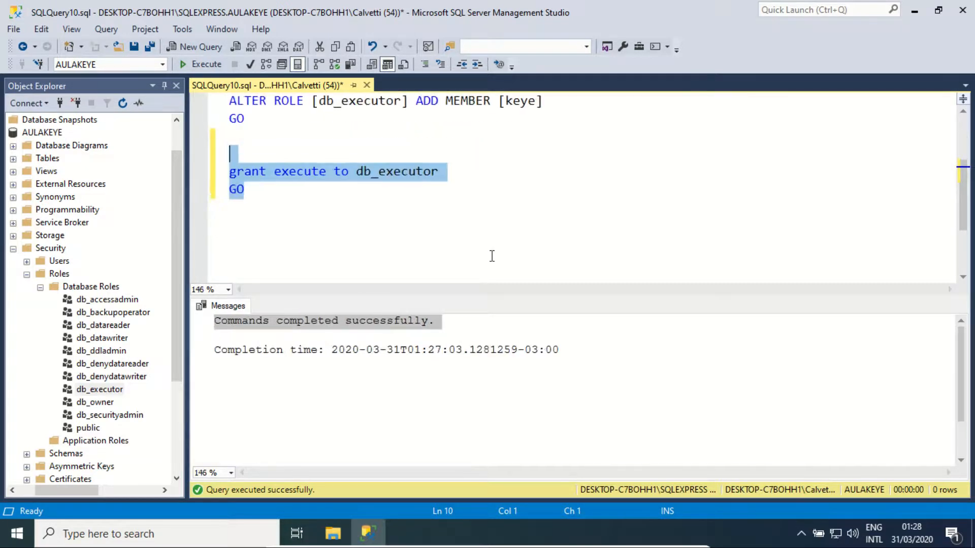
scroll(491, 255, up, 1)
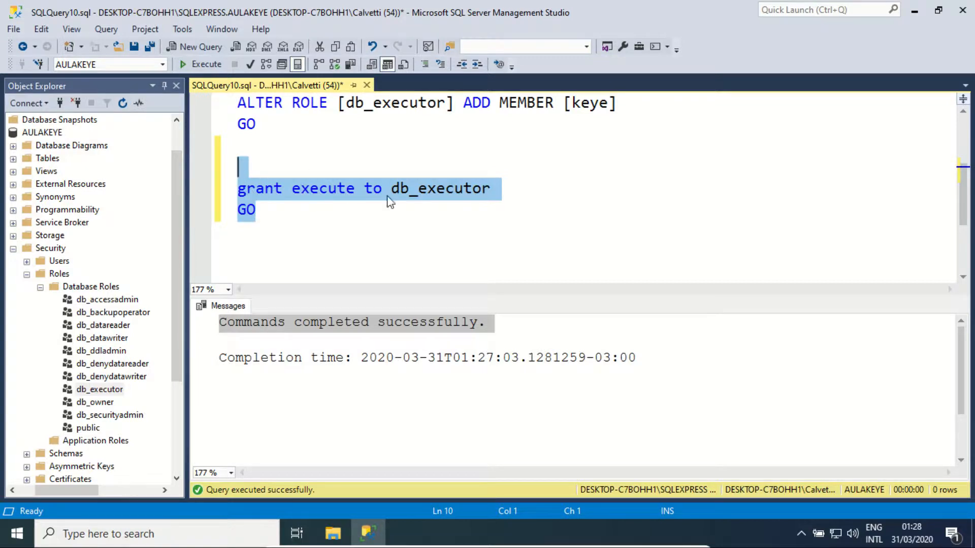
click(202, 64)
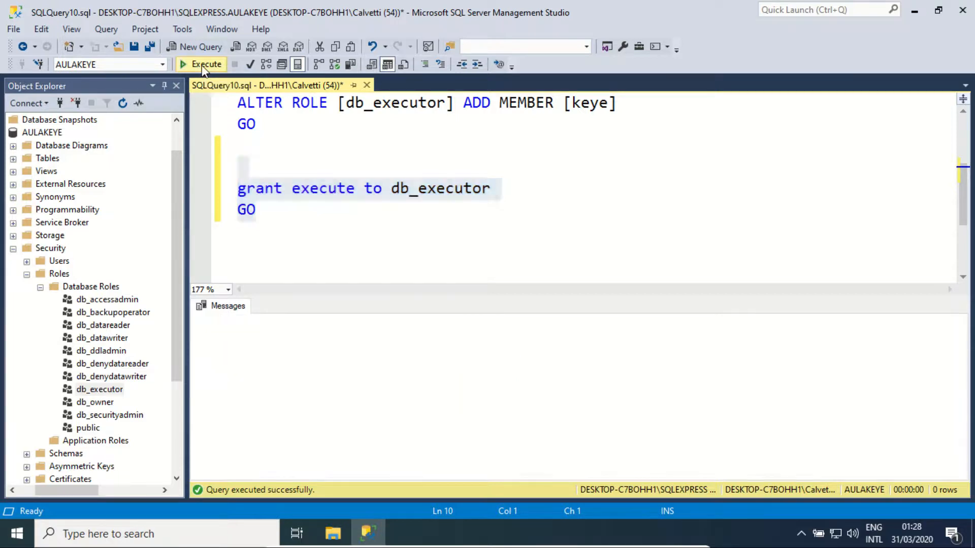
drag(219, 324, 523, 327)
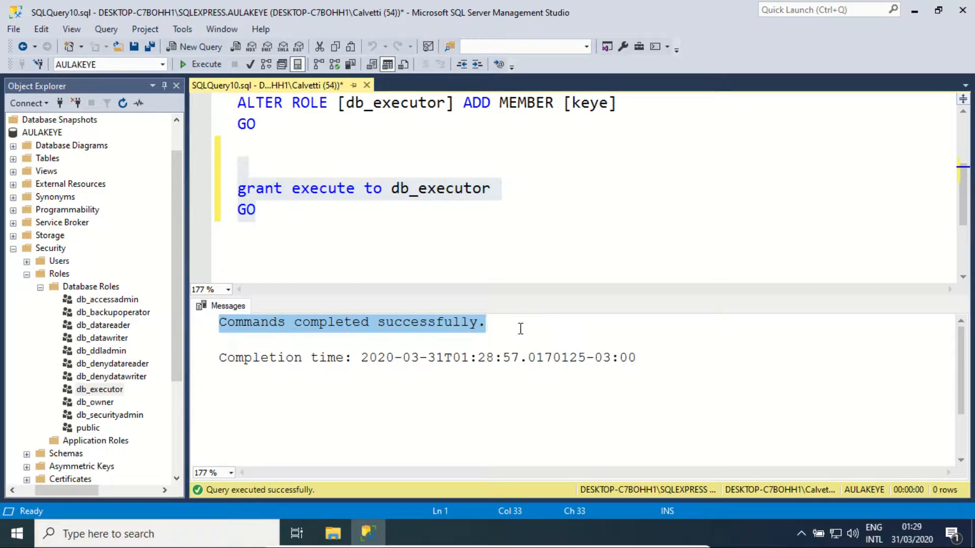
Refresh db_executor and examine its properties: owner, owned schemas, members, securables and extended properties.
right_click(114, 397)
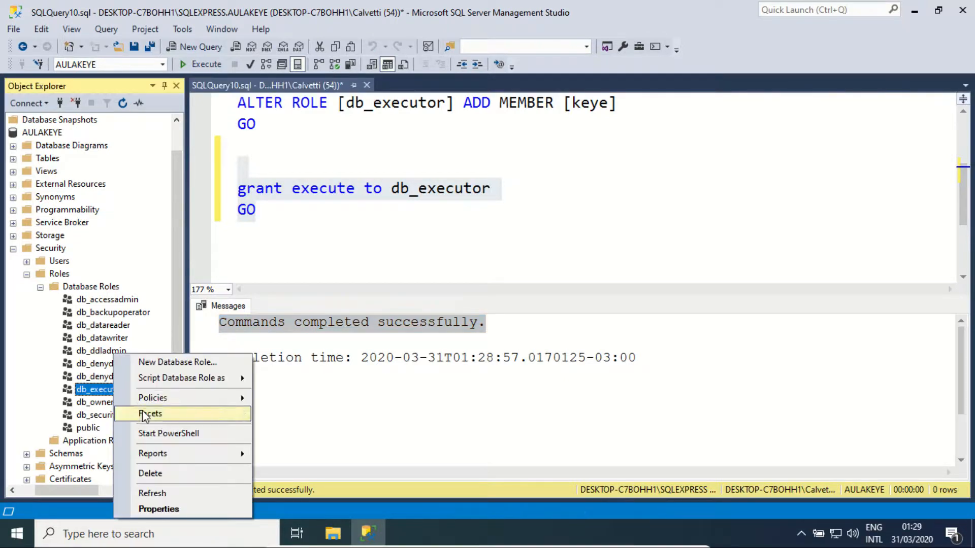
click(152, 492)
right_click(113, 396)
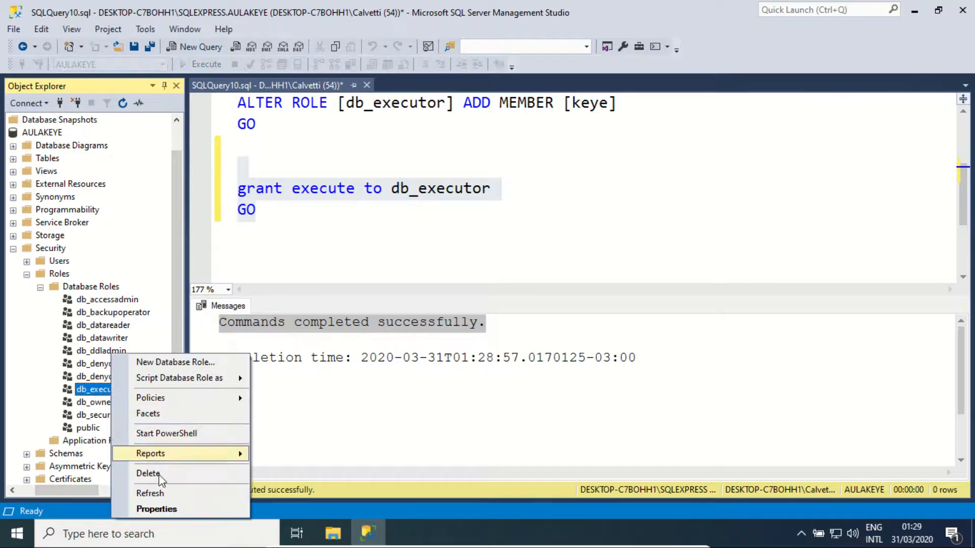
click(172, 509)
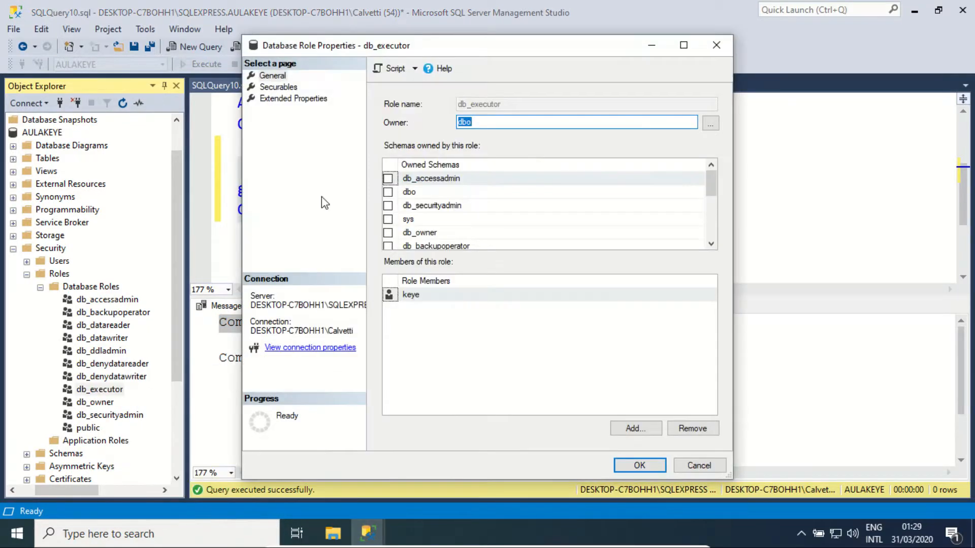
scroll(577, 211, down, 1)
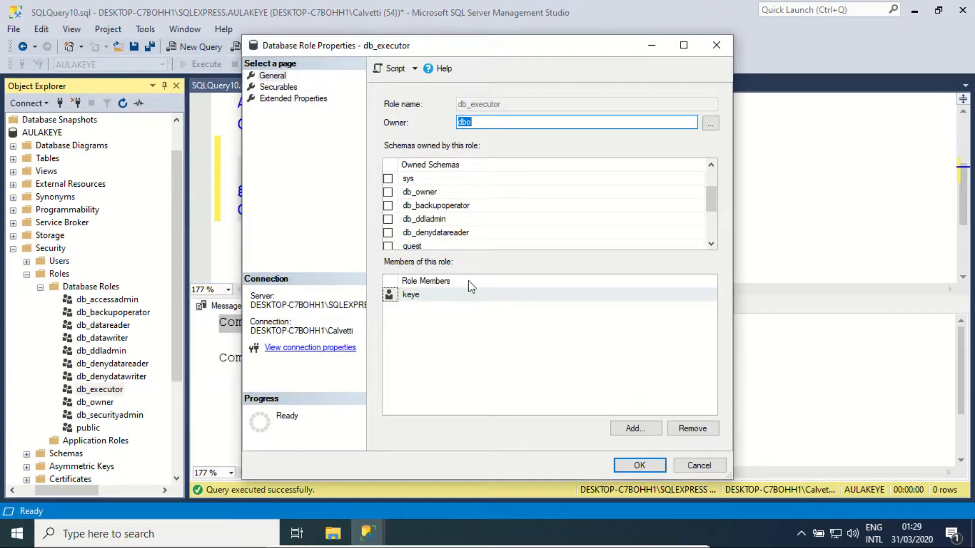
scroll(456, 173, up, 1)
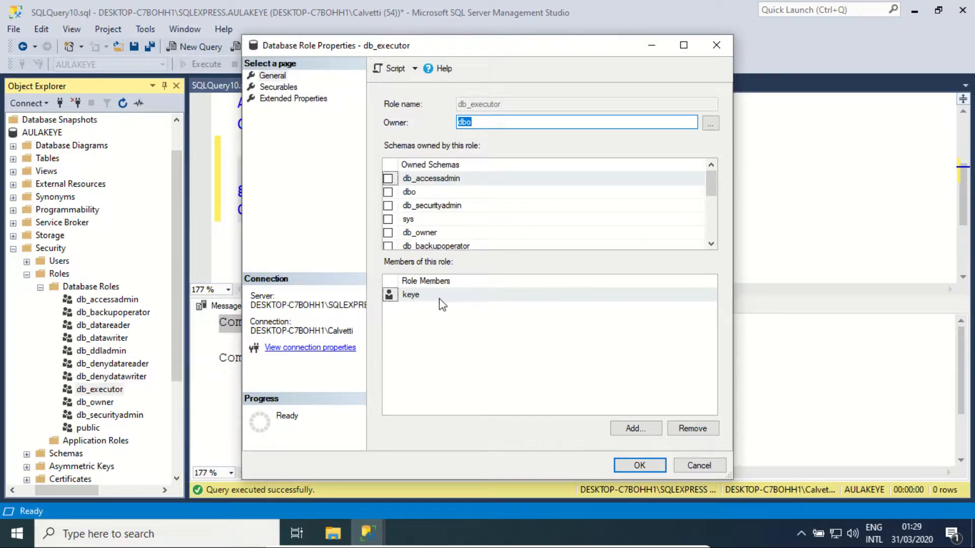
click(282, 87)
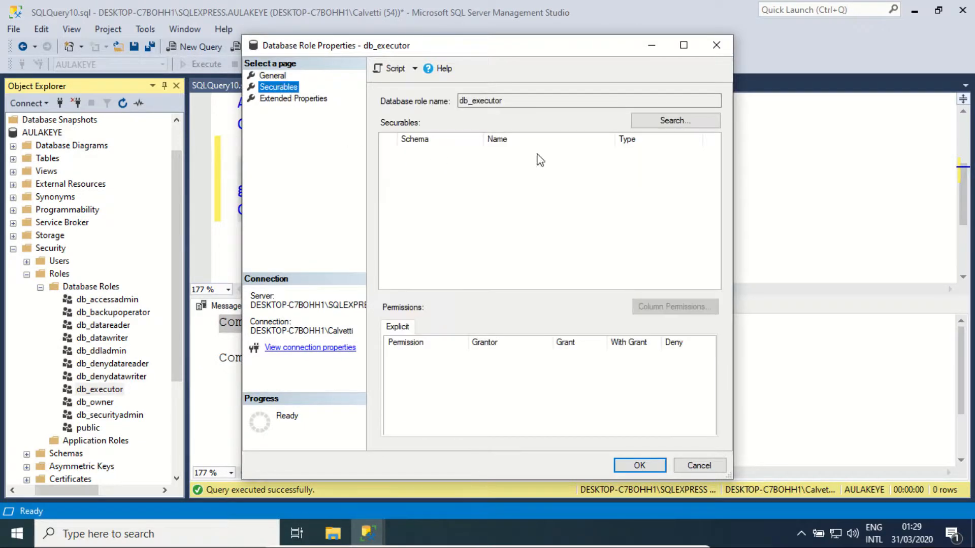
click(307, 98)
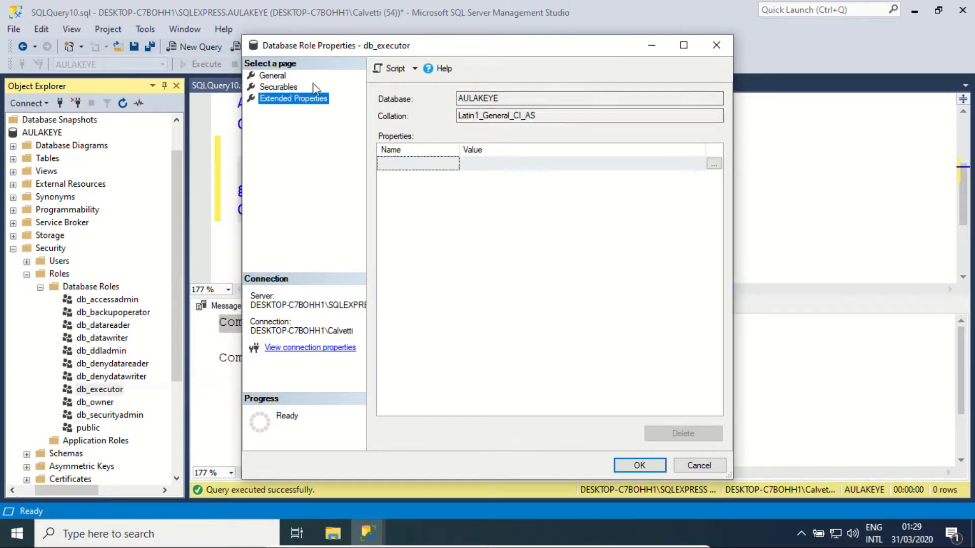
Recheck the owner, owned schemas and members of db_executor on its general properties, and close them without saving changes.
click(272, 76)
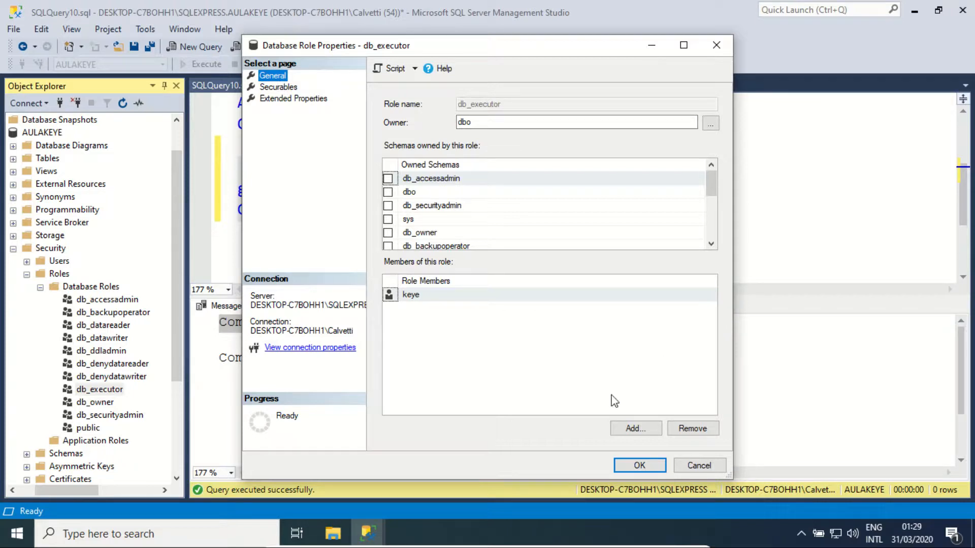
click(687, 466)
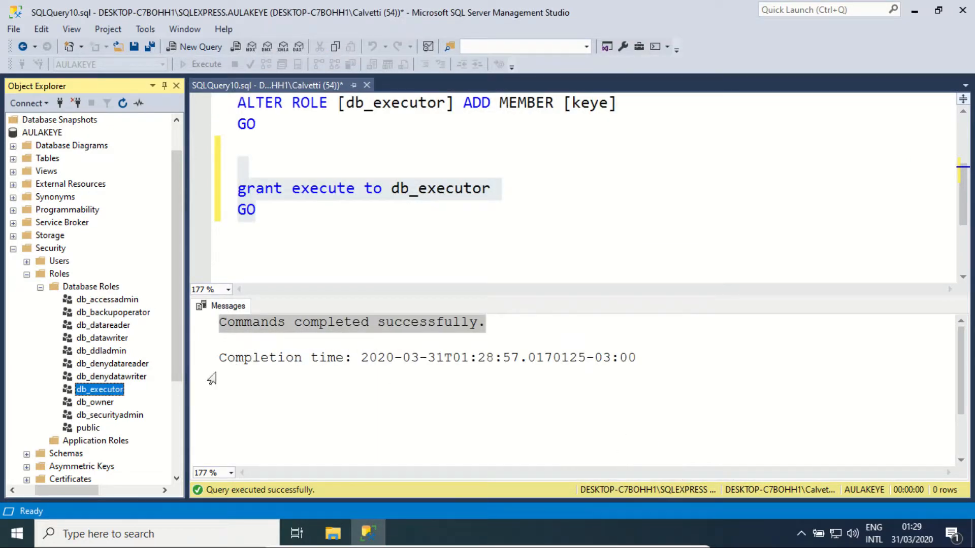
Review the grant execute statement alongside the USE and ALTER ROLE statements, highlighting the role db_executor, the member keye, the database AULAKEYE and the execute permission.
click(281, 226)
drag(239, 157, 335, 256)
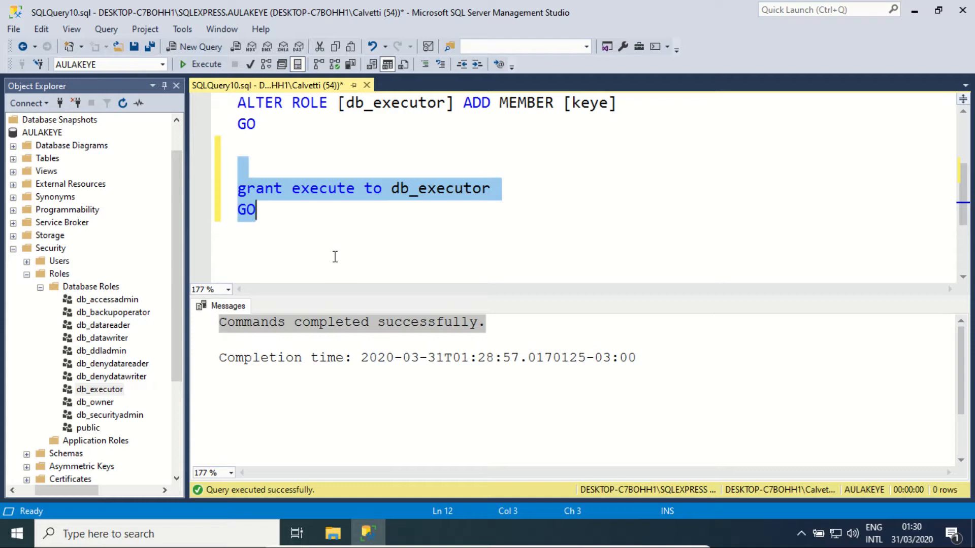
double_click(398, 190)
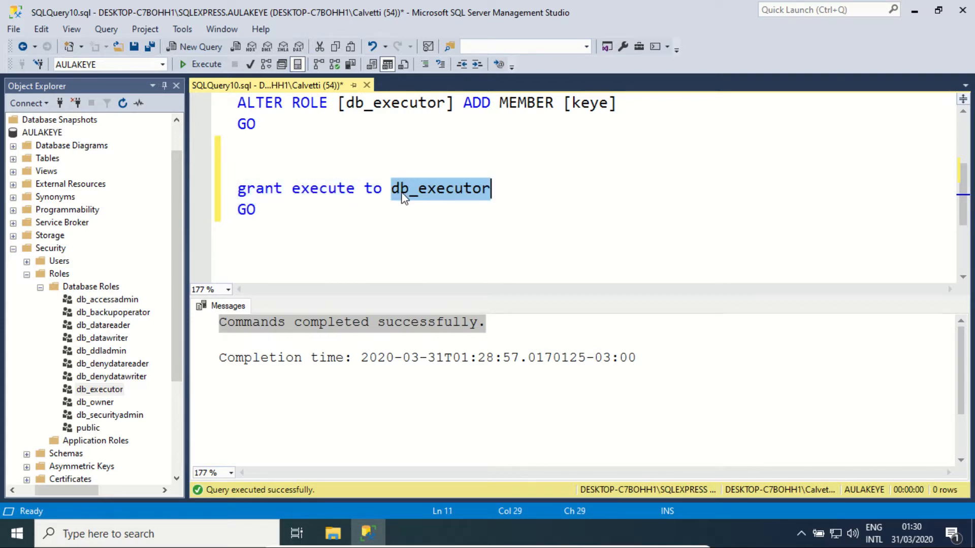
scroll(457, 188, up, 1)
drag(618, 168, 565, 168)
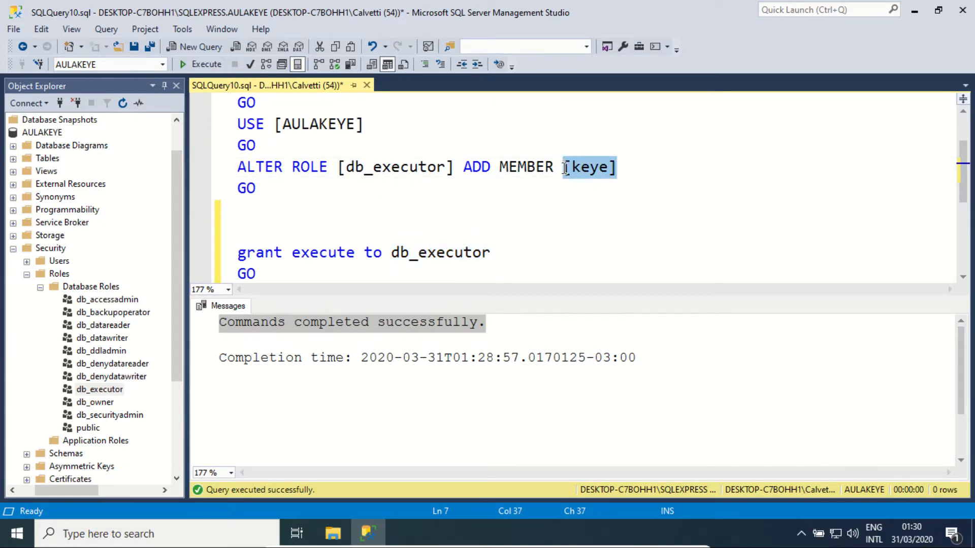
double_click(330, 130)
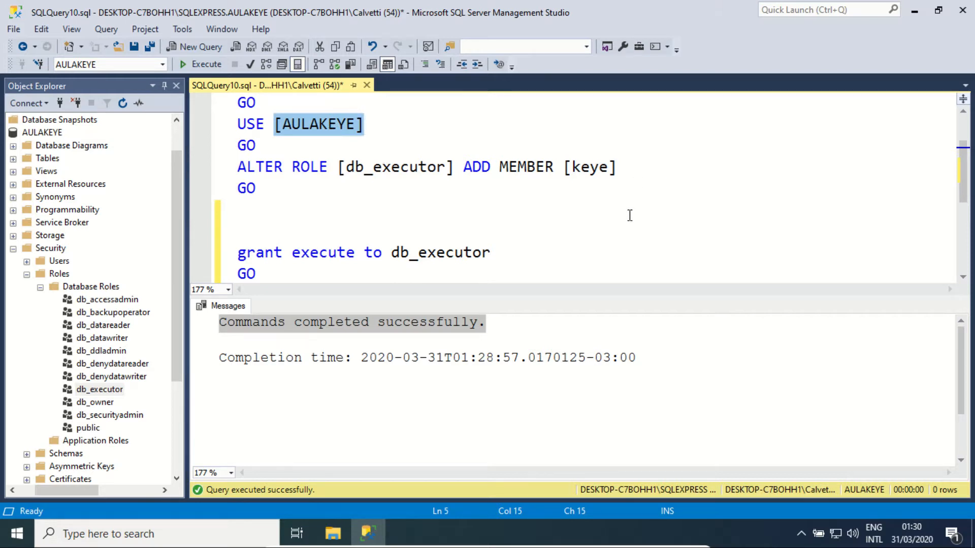
double_click(323, 253)
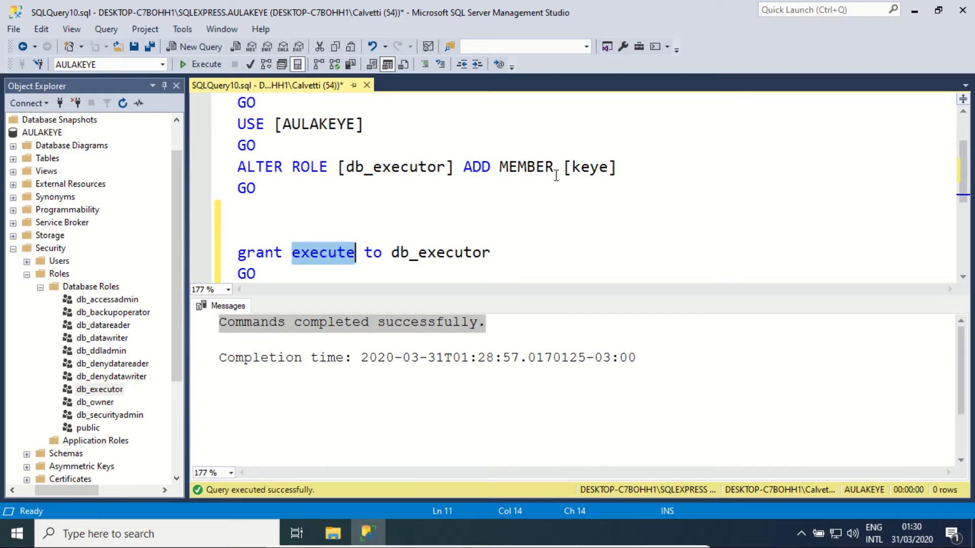
drag(616, 168, 509, 168)
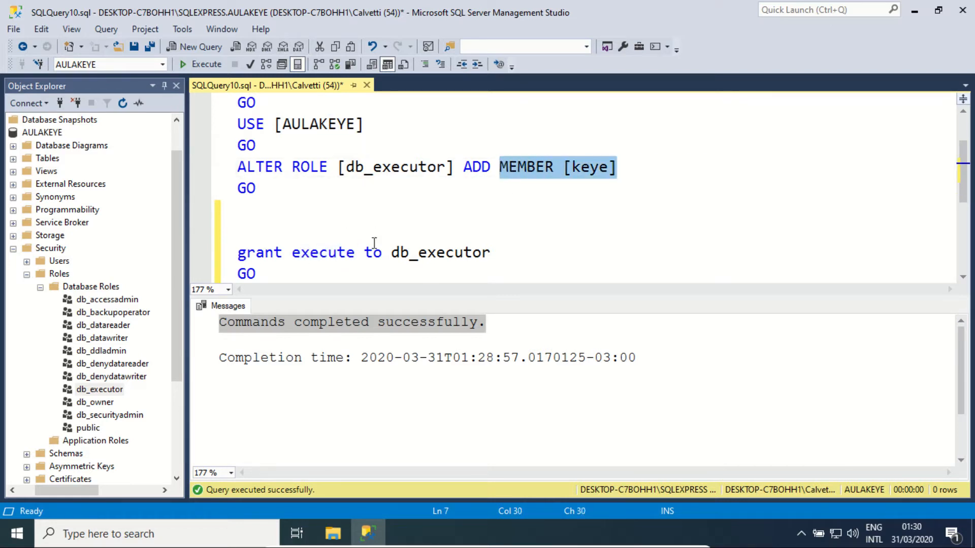
double_click(460, 254)
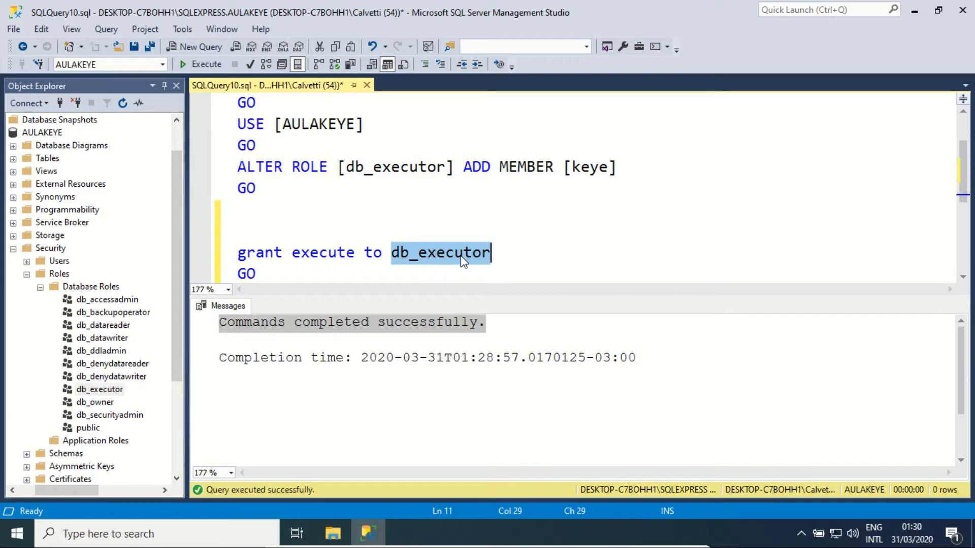
double_click(415, 165)
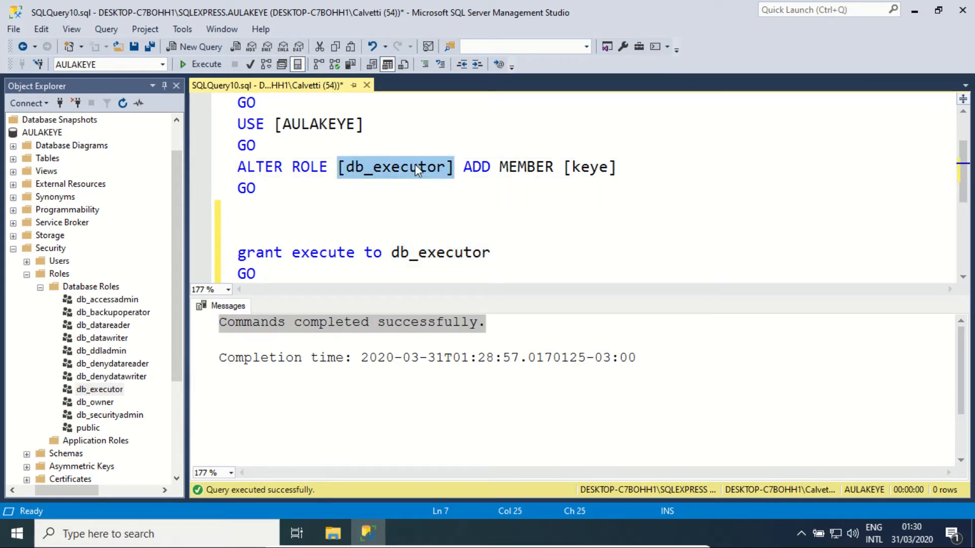